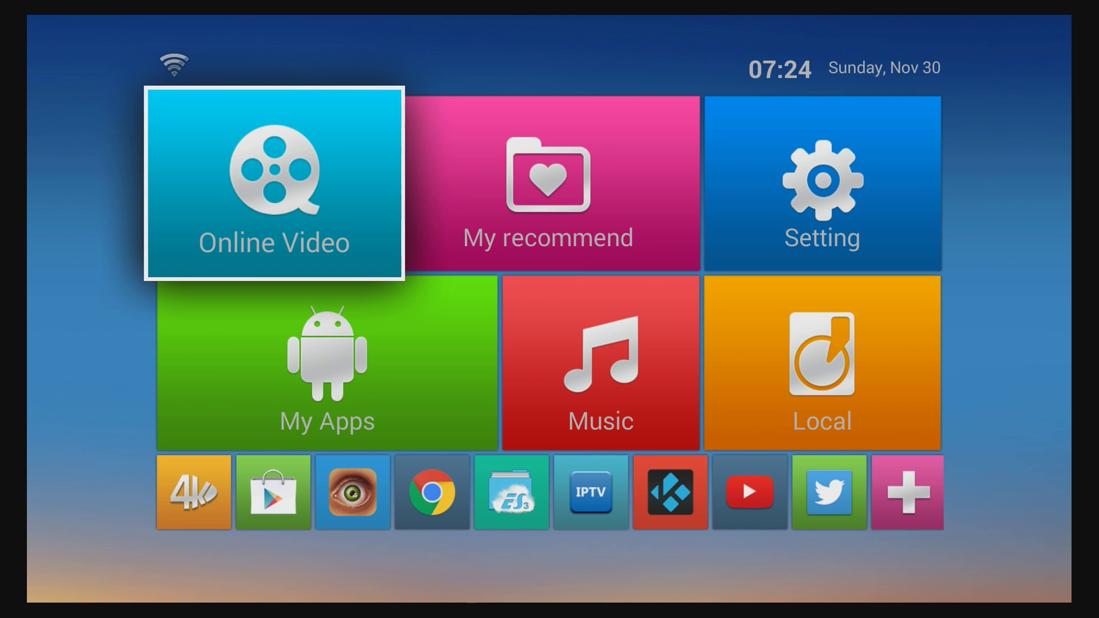
# Search the Play Store for "Code Red Launcher" and open the app page by Armada TV Box.
pyautogui.click(352, 492)
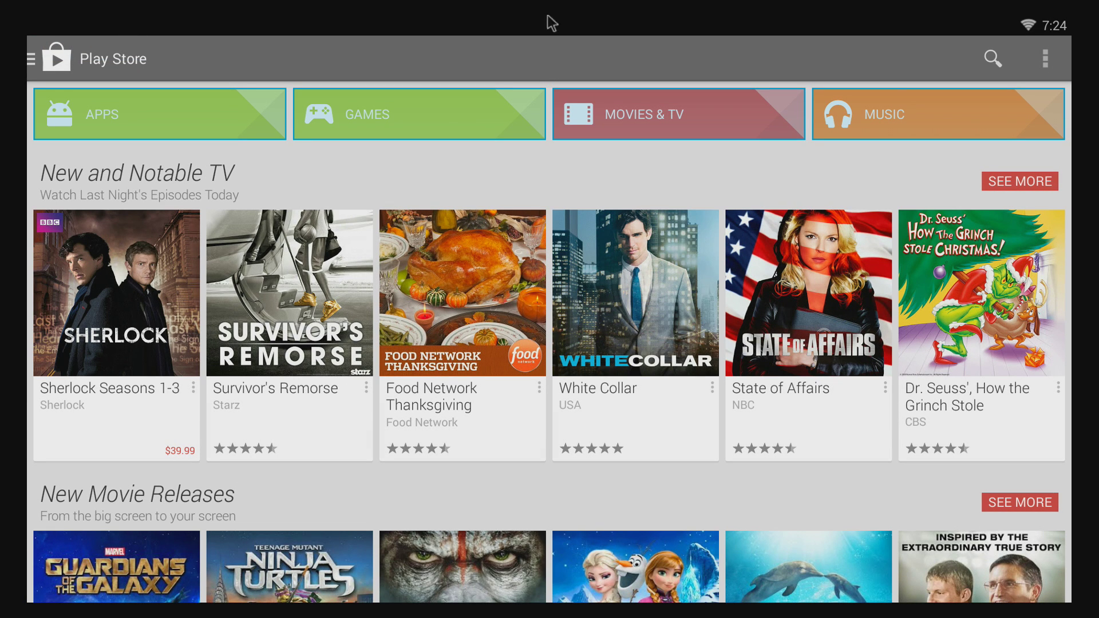
pyautogui.click(993, 60)
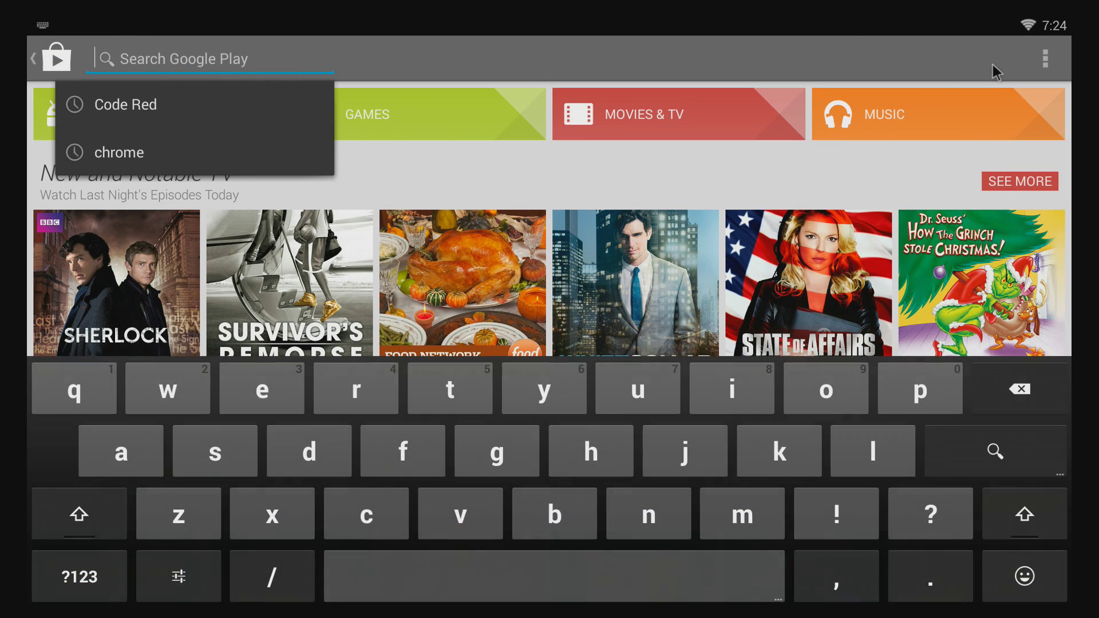
pyautogui.write('Code Red Launcher')
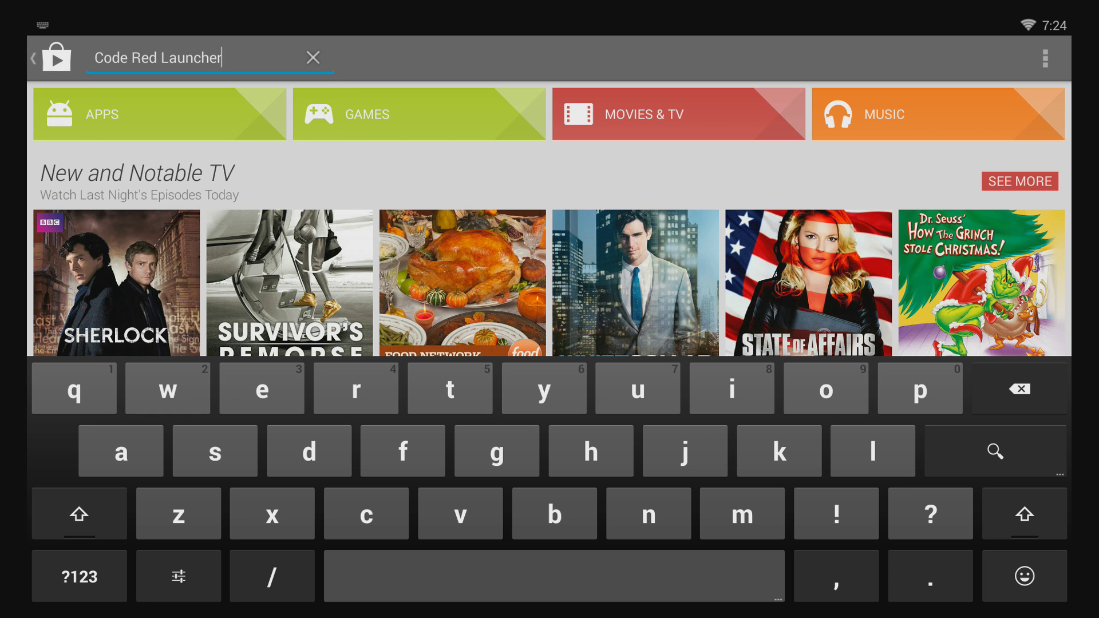
pyautogui.press('Return')
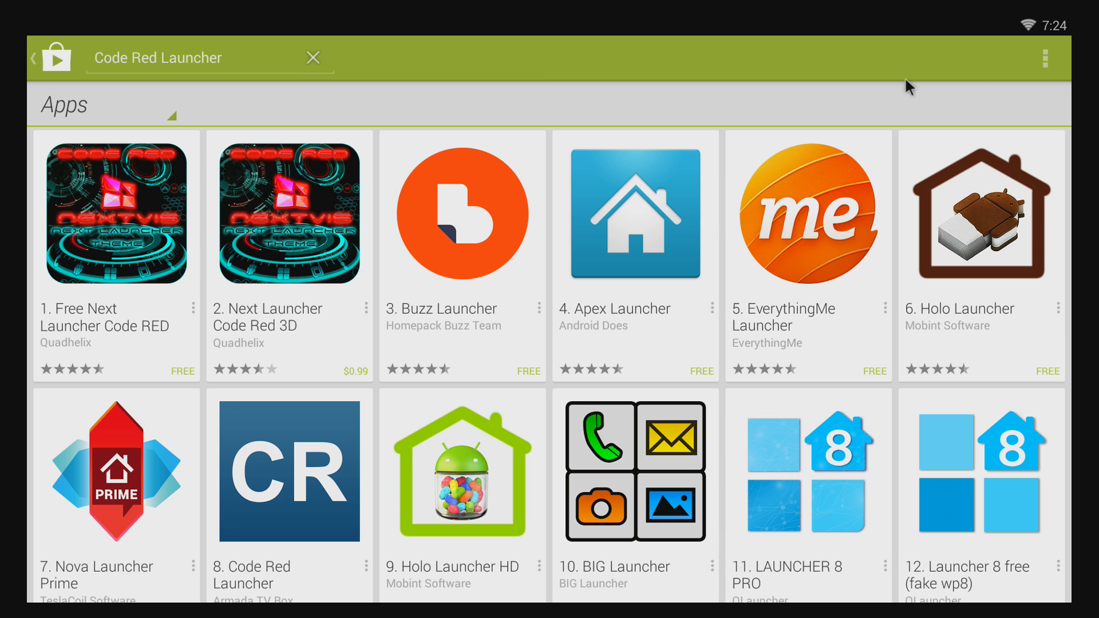
pyautogui.scroll(-2, 312, 595)
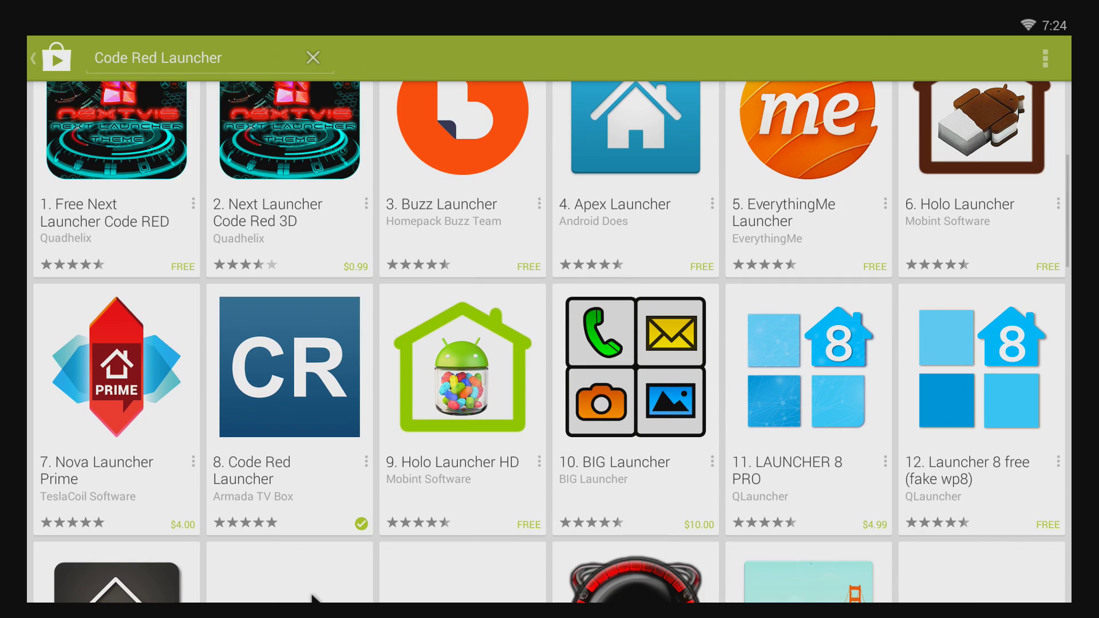
pyautogui.click(311, 436)
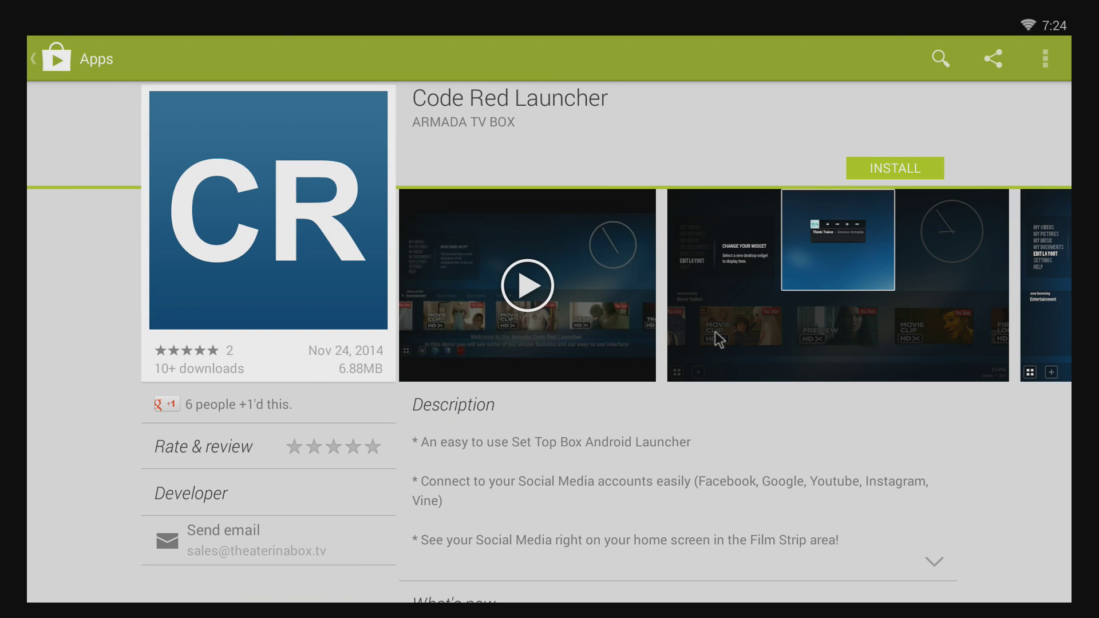
# Look through the preview screenshots of Code Red Launcher and return to the first ones.
pyautogui.press('Right')
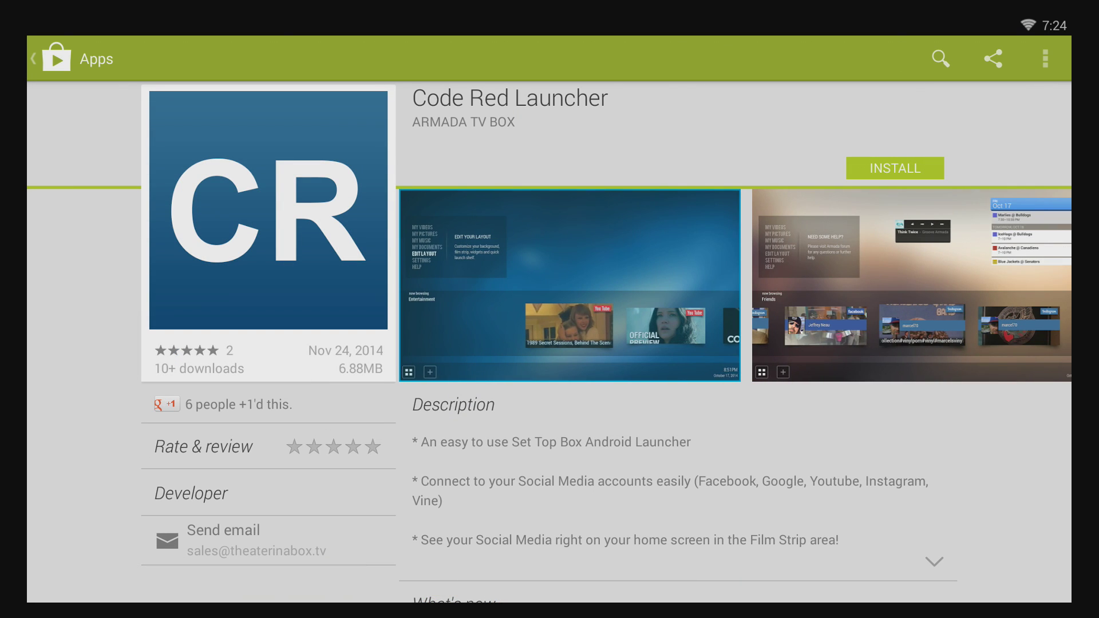
pyautogui.press('Right')
pyautogui.press('Right')
pyautogui.press('Right')
pyautogui.press('Right')
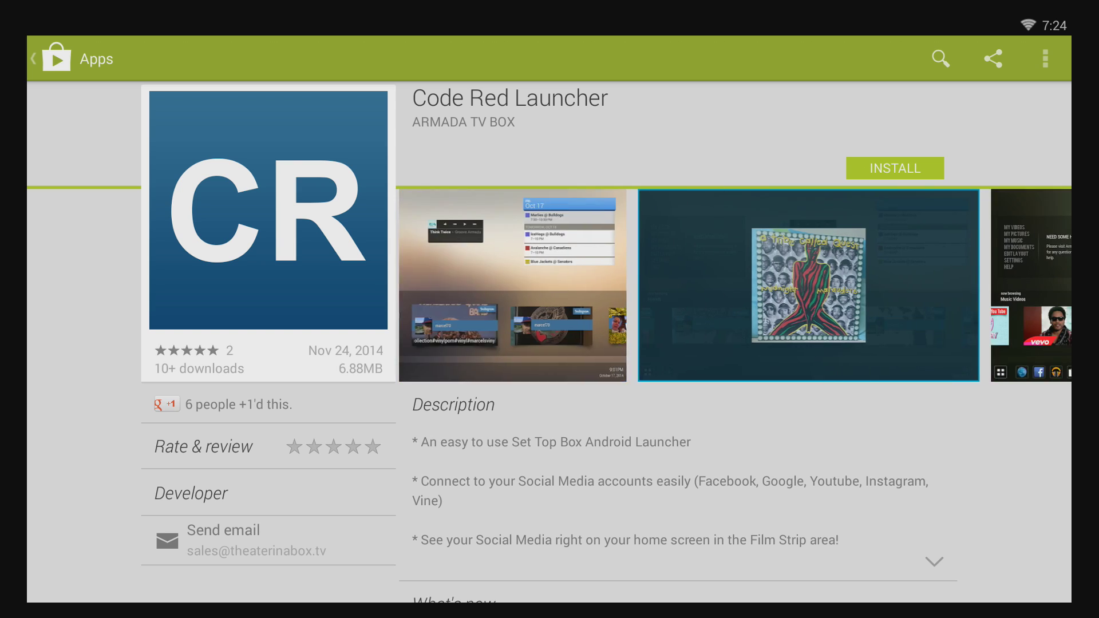
pyautogui.press('Right')
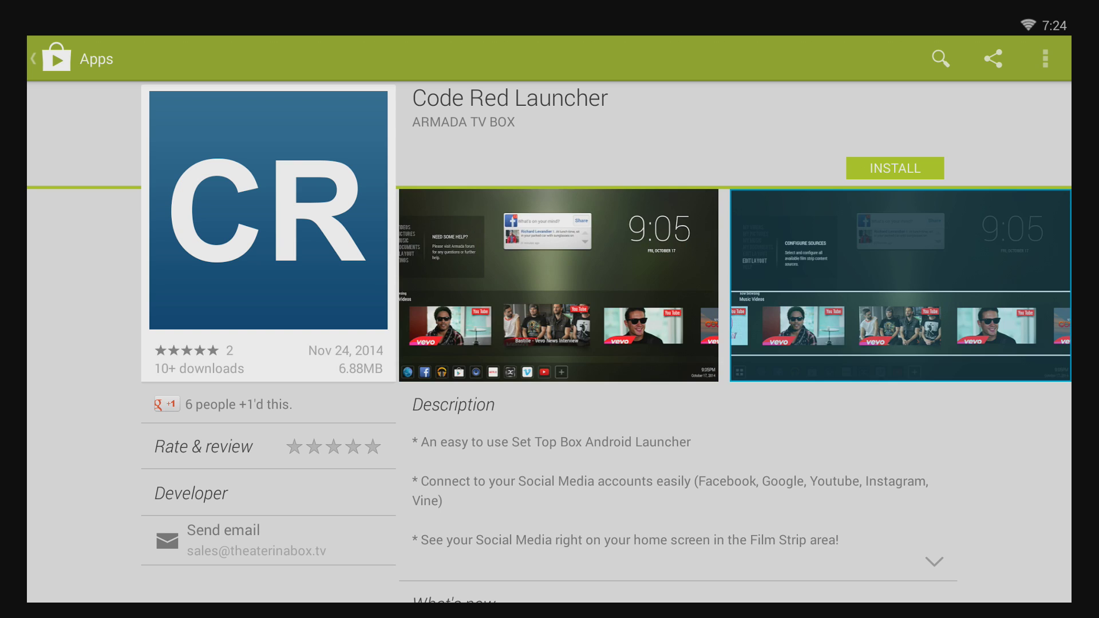
pyautogui.press('Left')
pyautogui.press('Left')
pyautogui.press('Left')
pyautogui.press('Left')
pyautogui.press('Left')
pyautogui.press('Left')
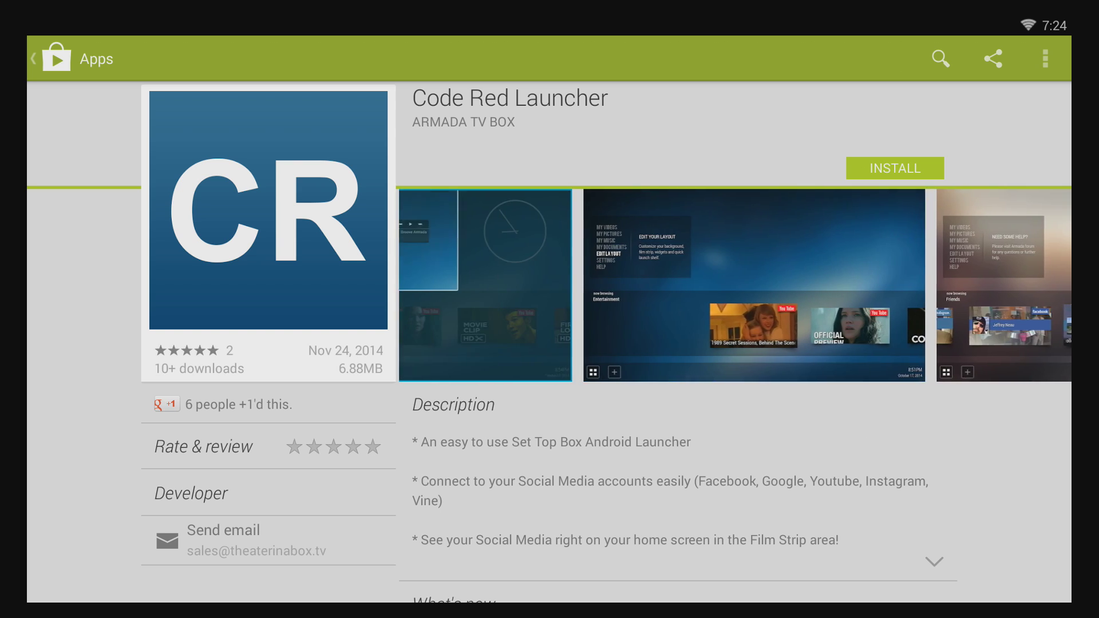
pyautogui.press('Left')
pyautogui.press('Return')
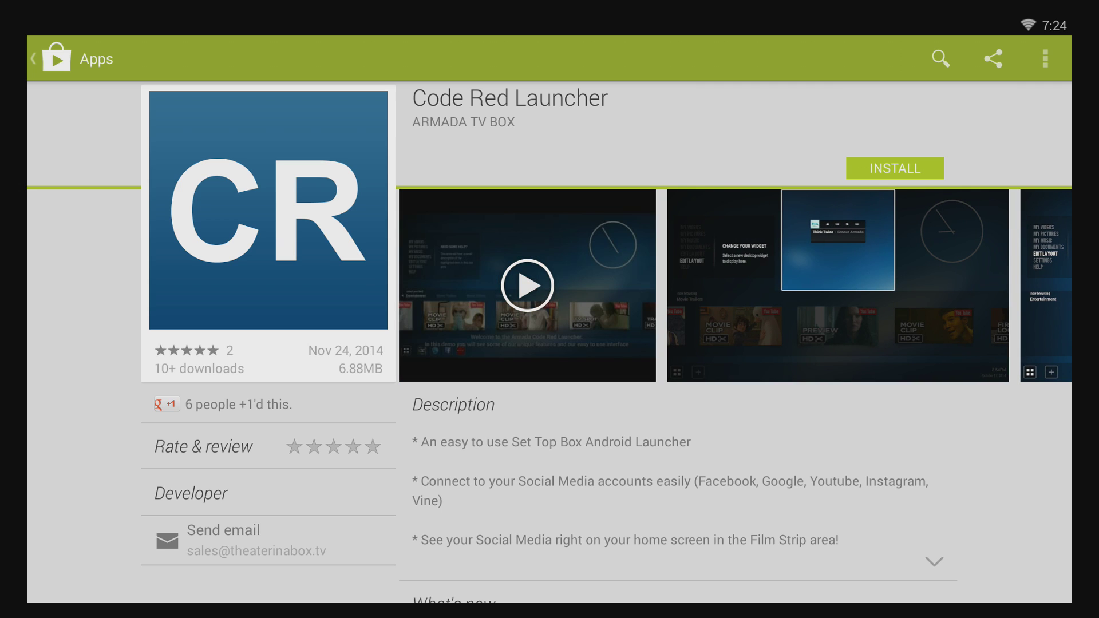
# Install Code Red Launcher and accept its app permissions.
pyautogui.press('Down')
pyautogui.press('Up')
pyautogui.press('Return')
pyautogui.press('Down')
pyautogui.press('Down')
pyautogui.press('Down')
pyautogui.press('Down')
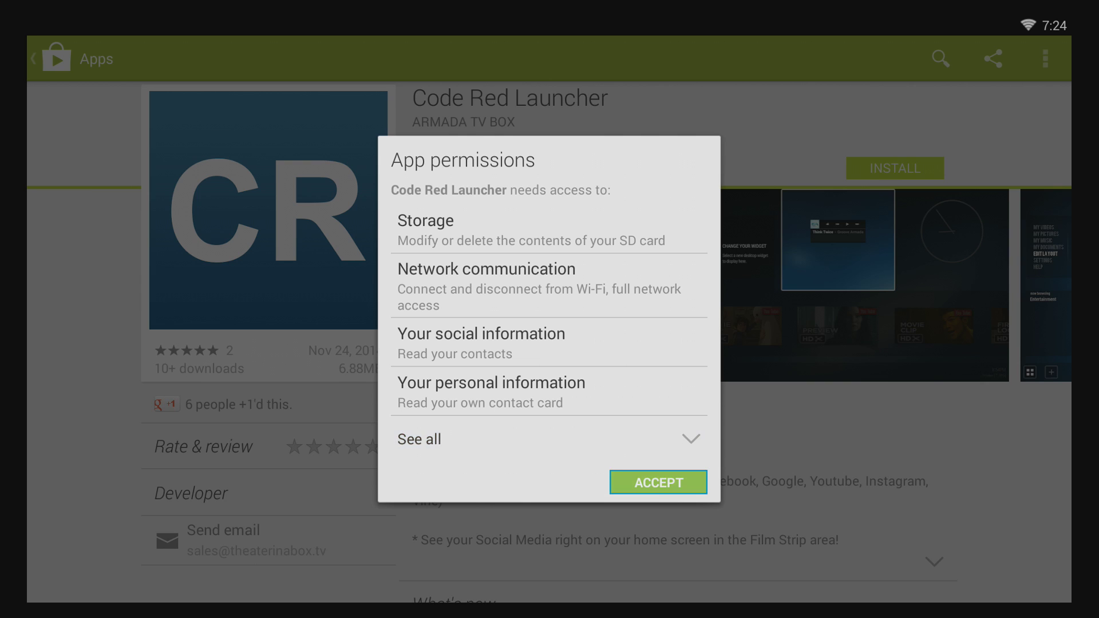
pyautogui.press('Return')
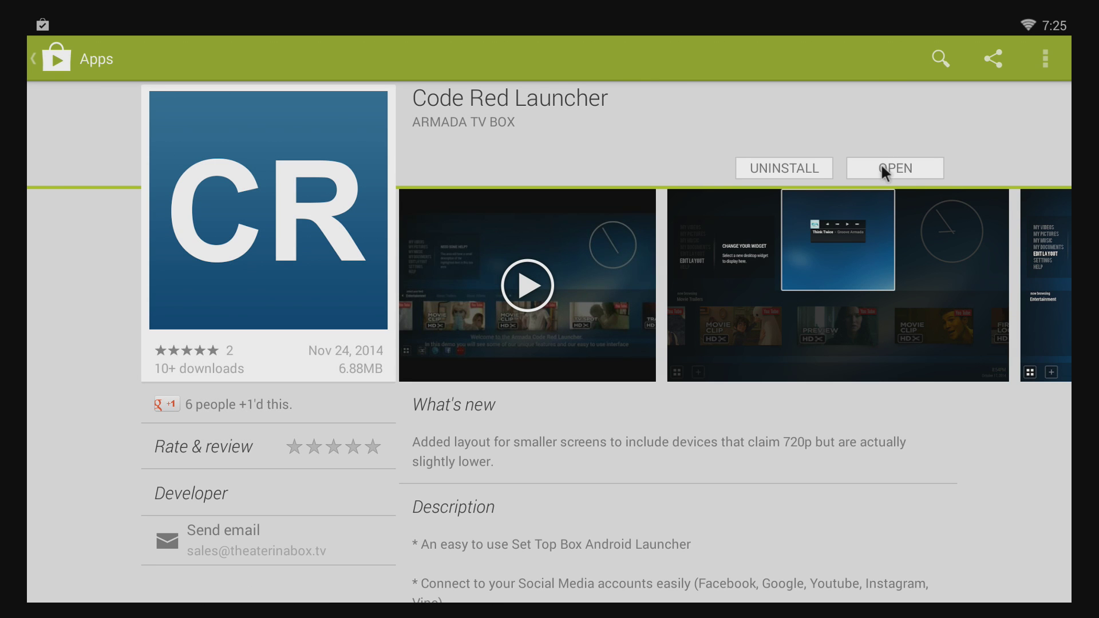
# Launch Code Red Launcher and go through the Armada Box setup wizard, continuing past the online accounts page without signing in.
pyautogui.click(882, 166)
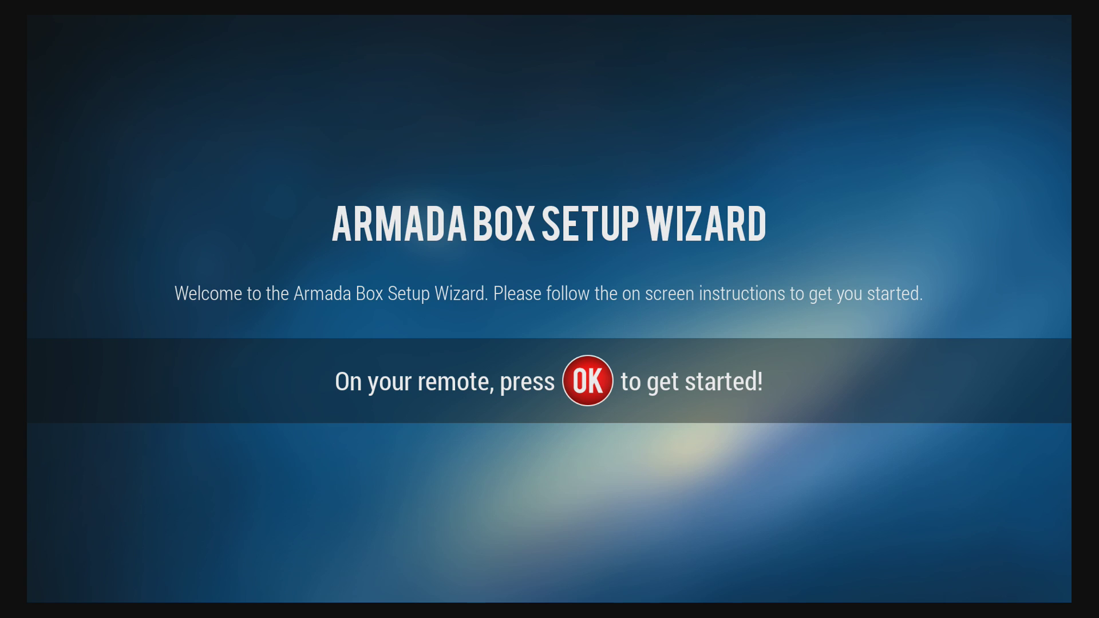
pyautogui.click(823, 93)
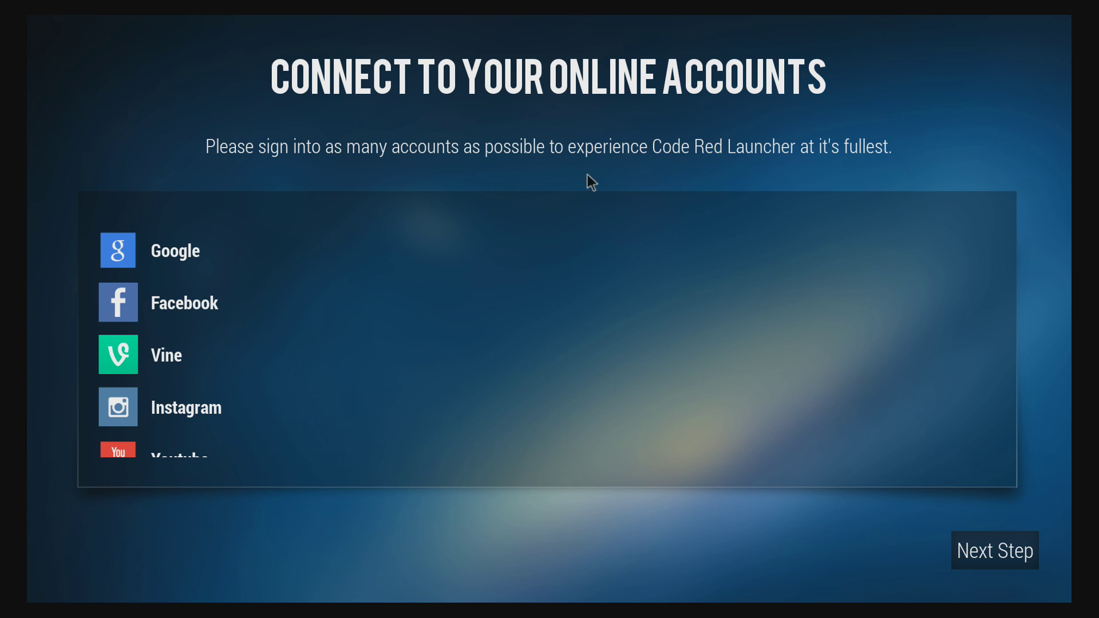
pyautogui.scroll(-1, 189, 409)
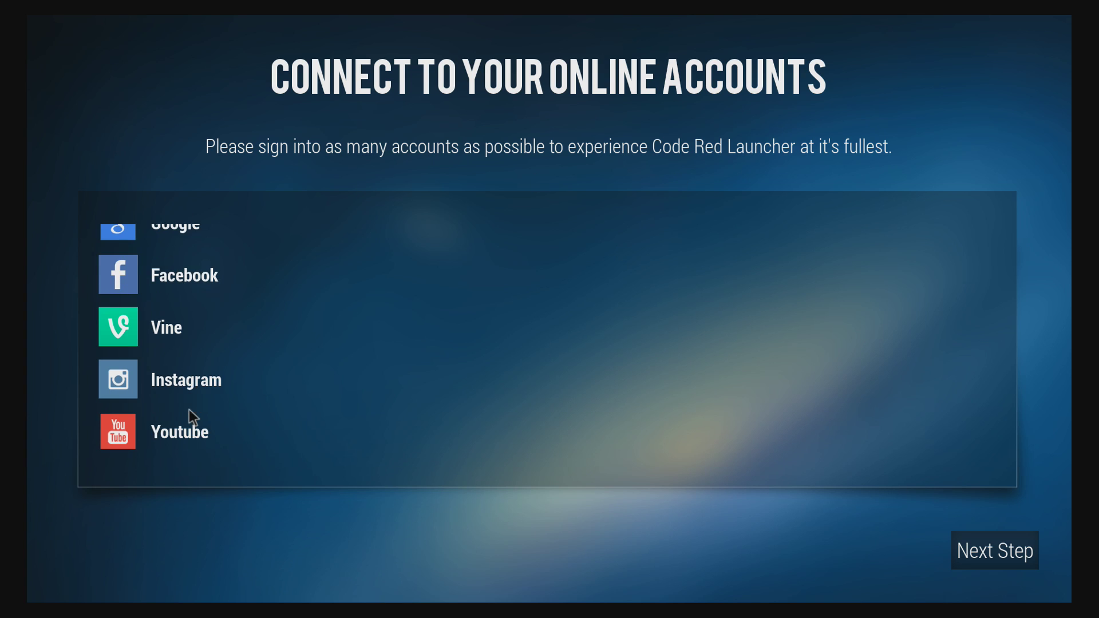
pyautogui.scroll(1, 189, 409)
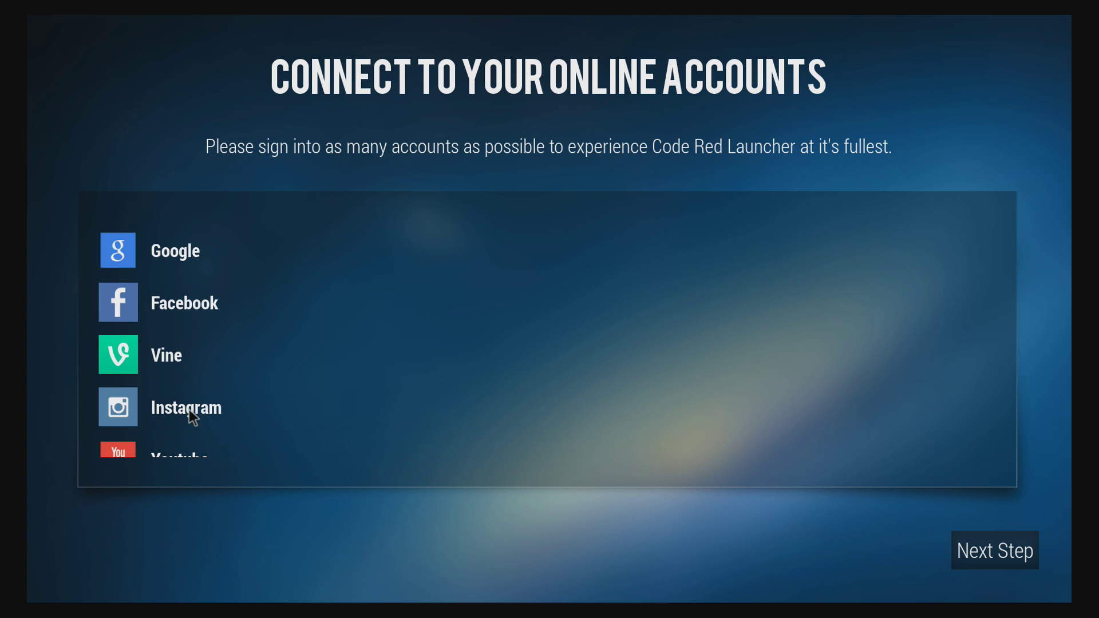
pyautogui.click(995, 550)
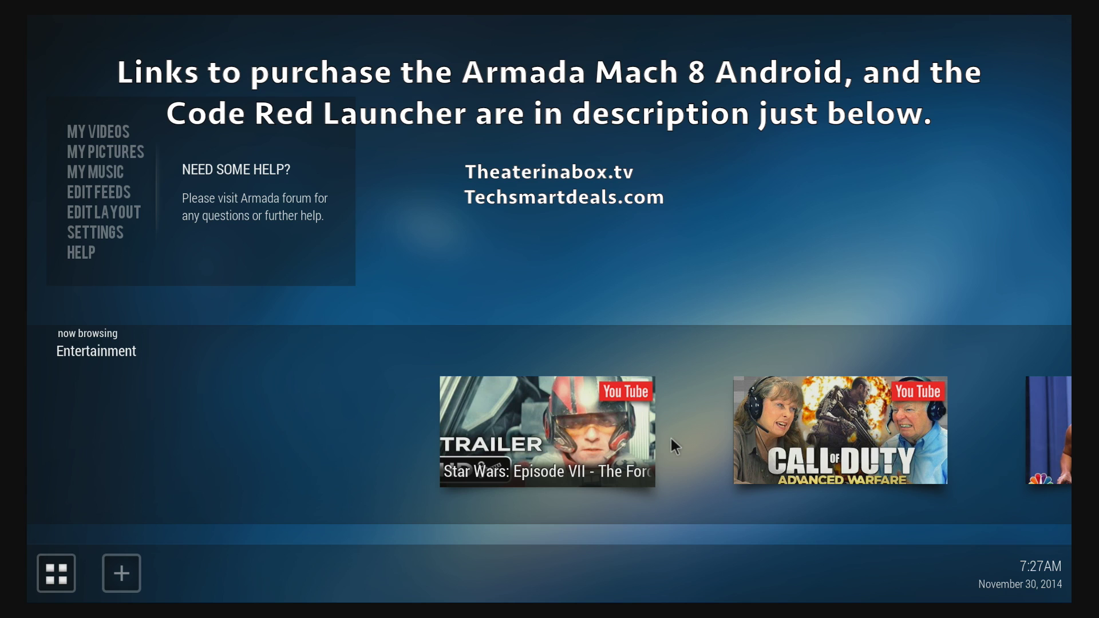
# Open the feed source configuration, review the sources from Entertainment to Youtube subscriptions, and leave it.
pyautogui.press('Down')
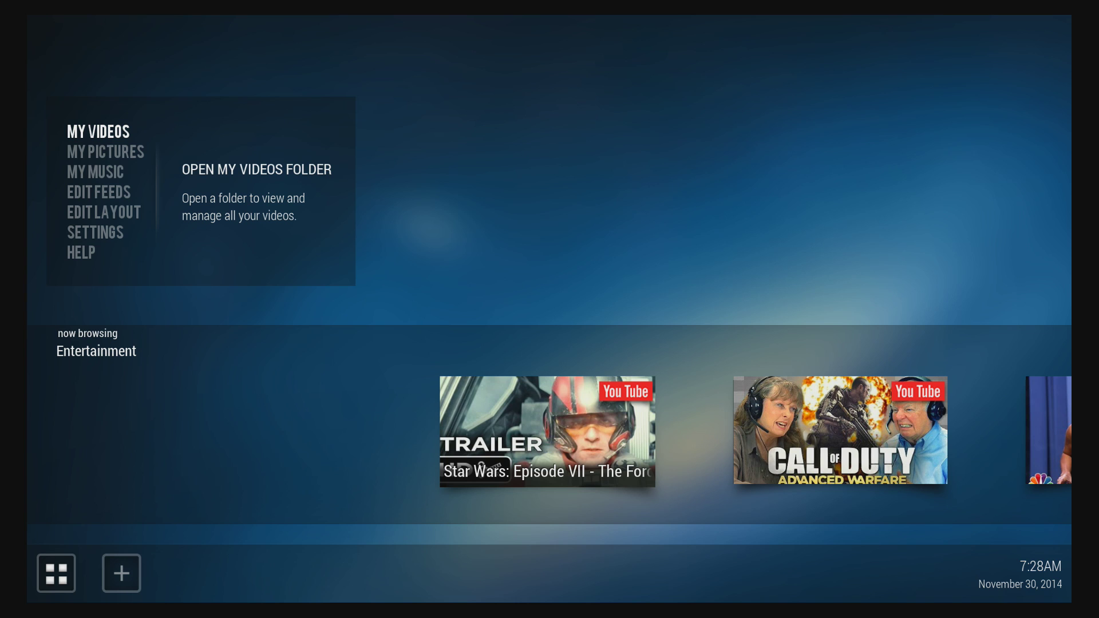
pyautogui.press('Down')
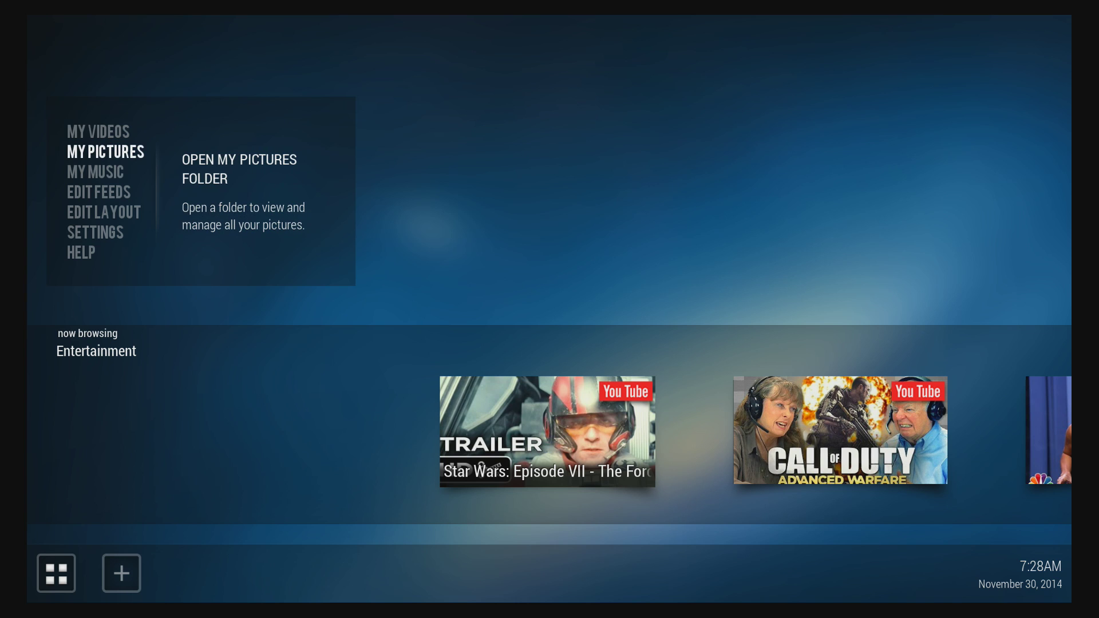
pyautogui.press('Down')
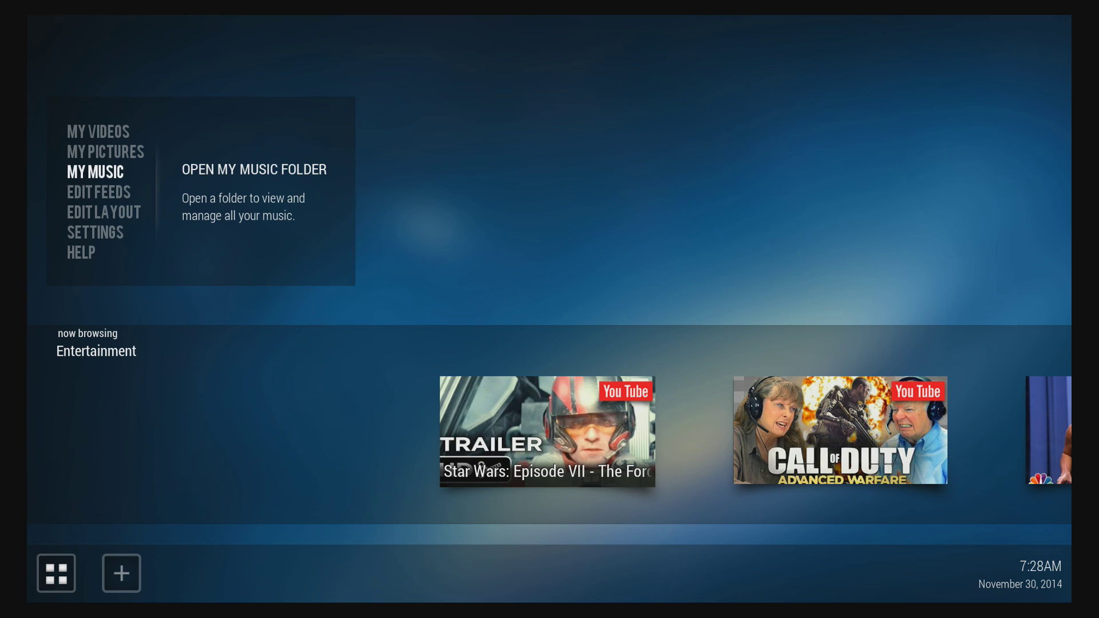
pyautogui.press('Down')
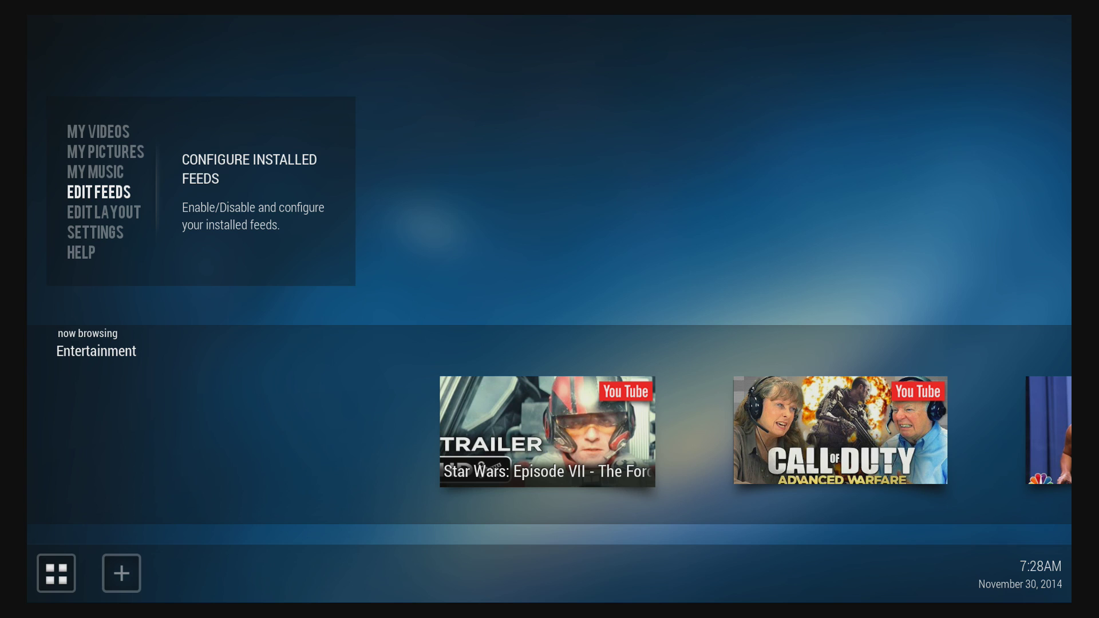
pyautogui.press('Return')
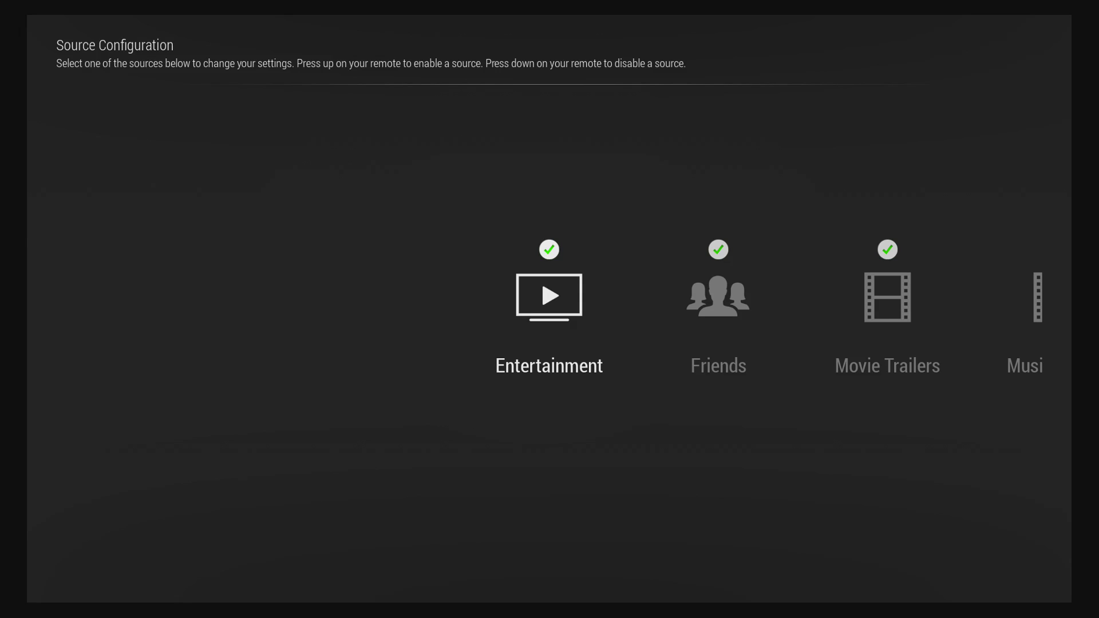
pyautogui.press('Right')
pyautogui.press('Right')
pyautogui.press('Right')
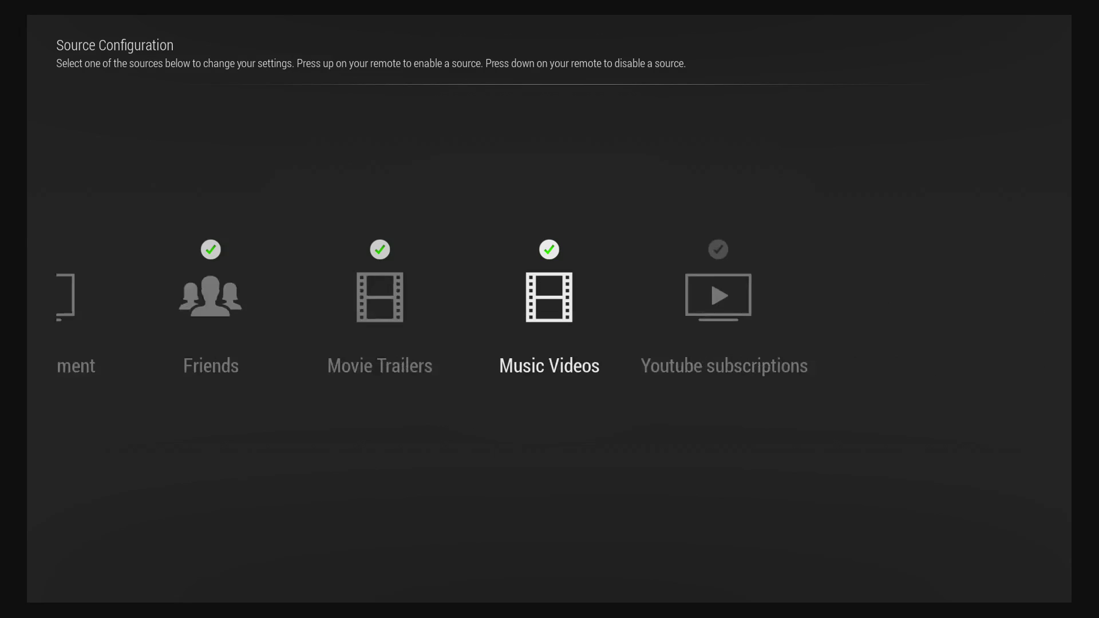
pyautogui.press('Right')
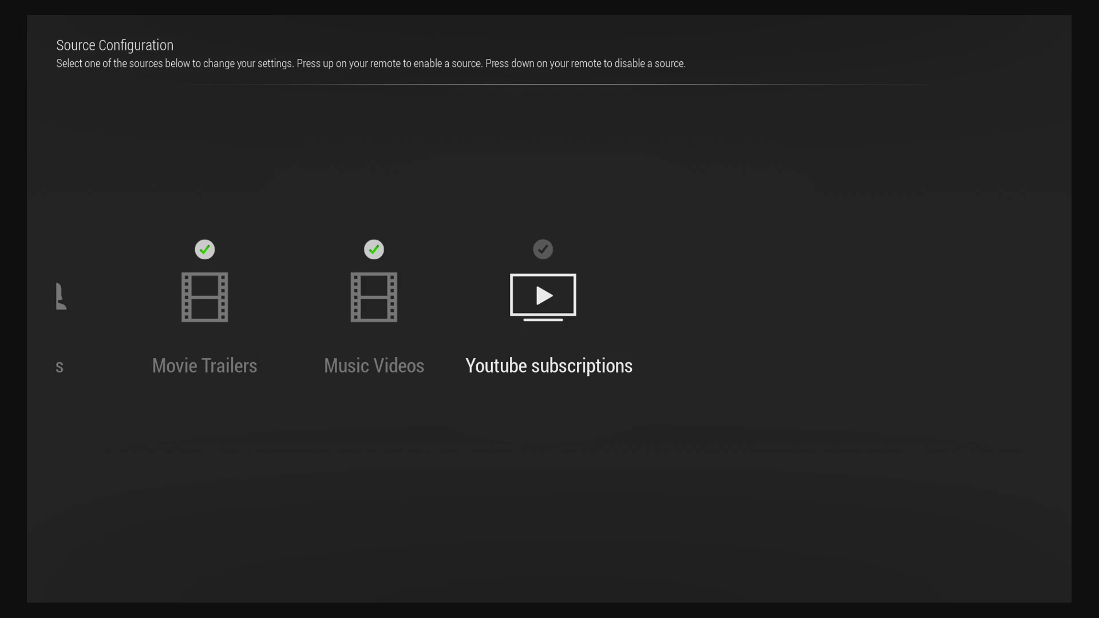
pyautogui.press('Escape')
# Start the Edit Layout mode of the home screen.
pyautogui.press('Up')
pyautogui.press('Down')
pyautogui.press('Down')
pyautogui.press('Down')
pyautogui.press('Down')
pyautogui.press('Down')
pyautogui.press('Up')
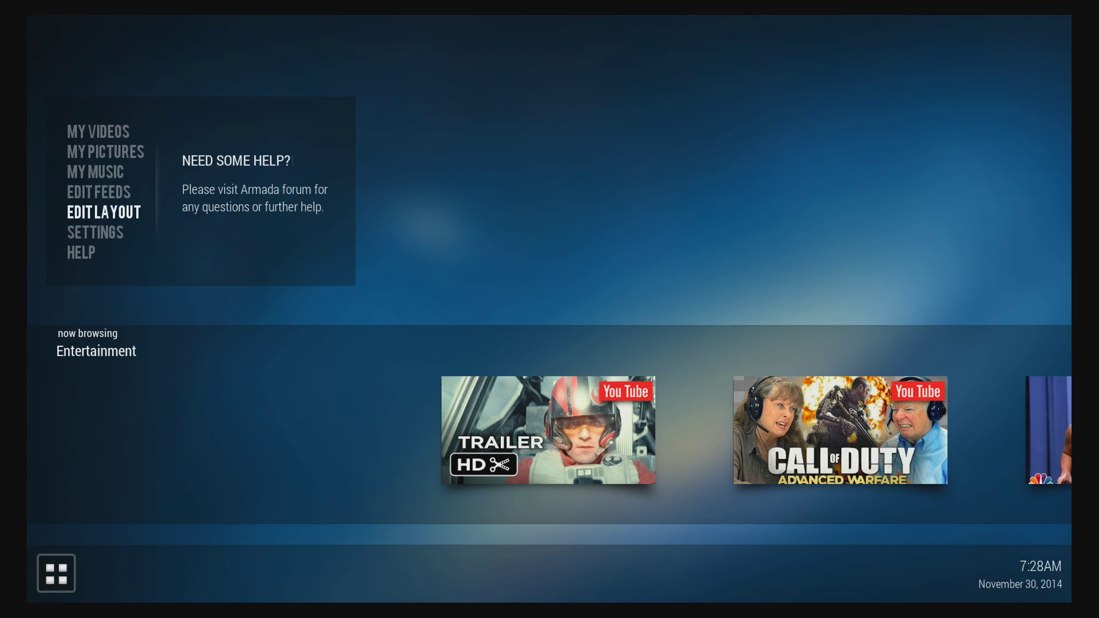
pyautogui.press('Return')
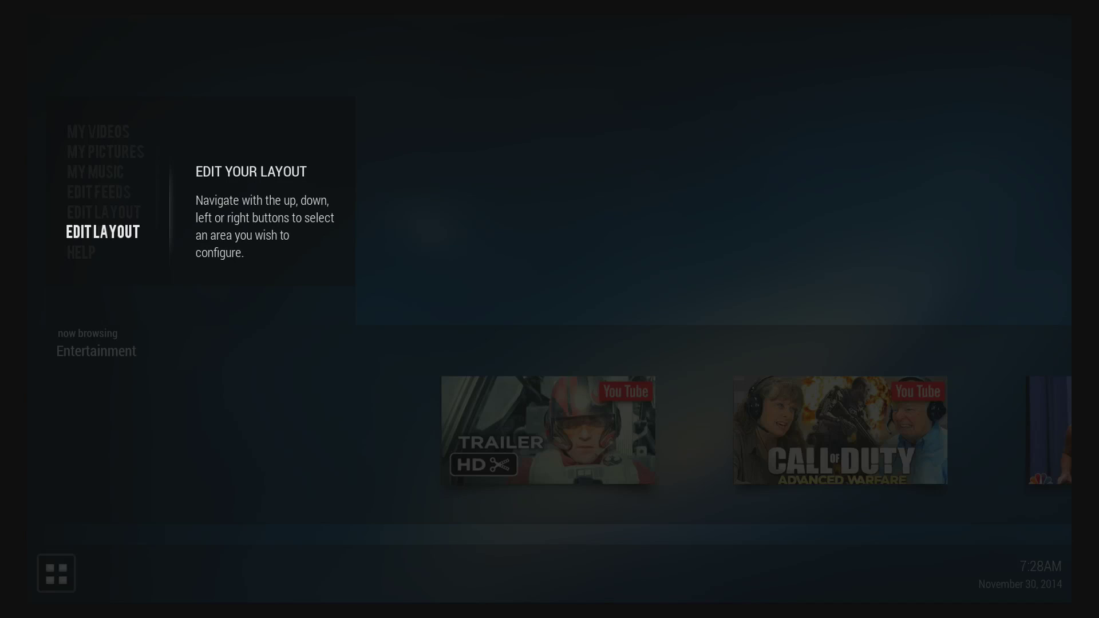
# Change the desktop background to the dark image with a teal glow in the centre.
pyautogui.press('Down')
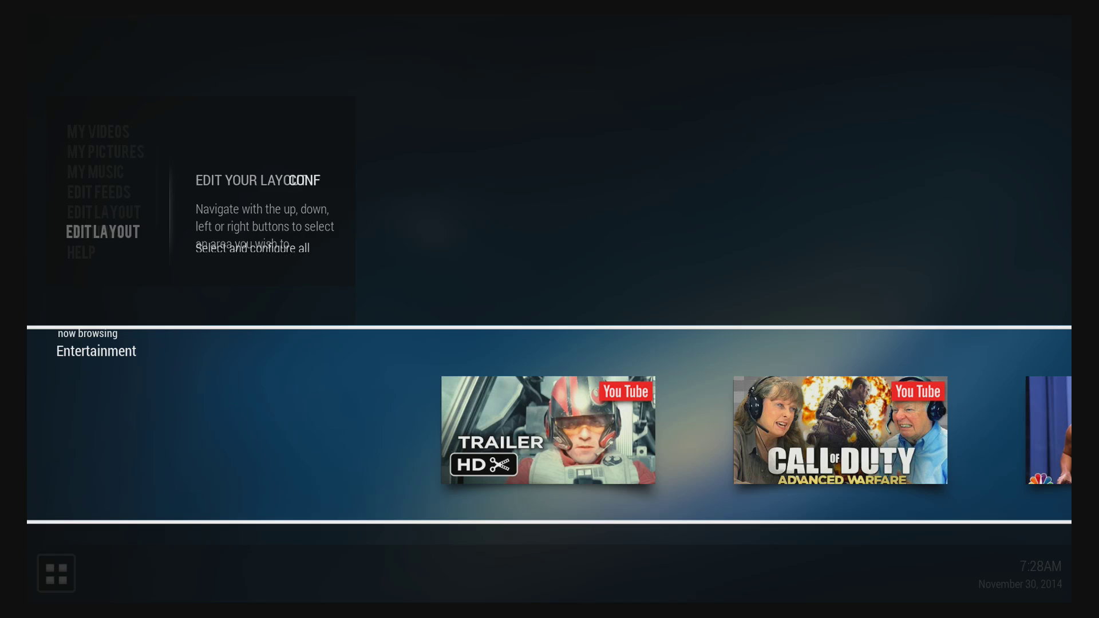
pyautogui.press('Down')
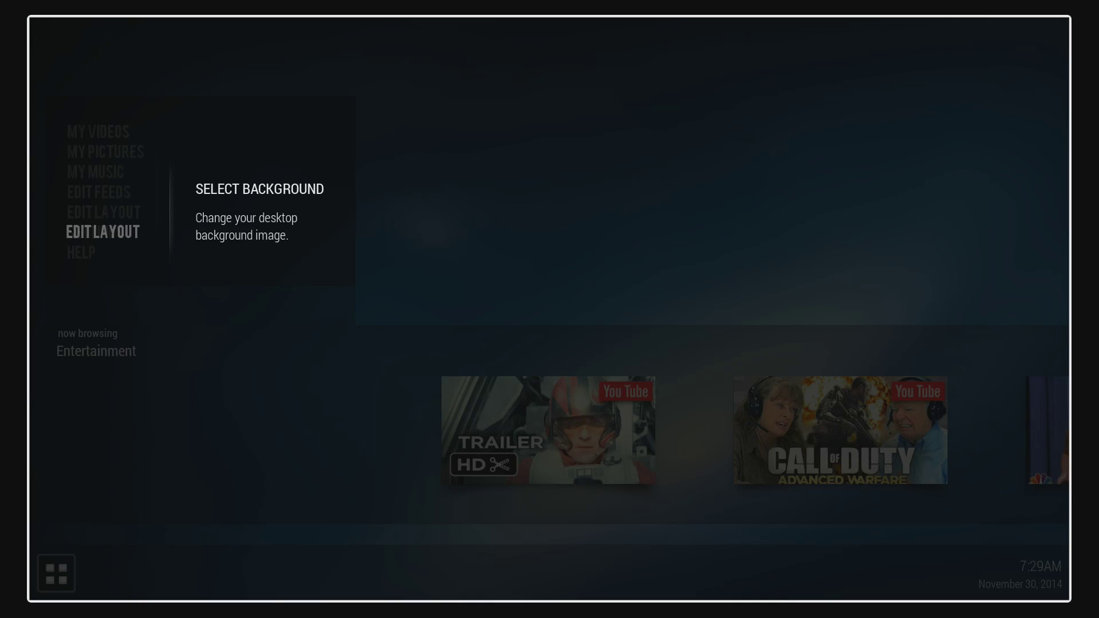
pyautogui.press('Return')
pyautogui.press('Right')
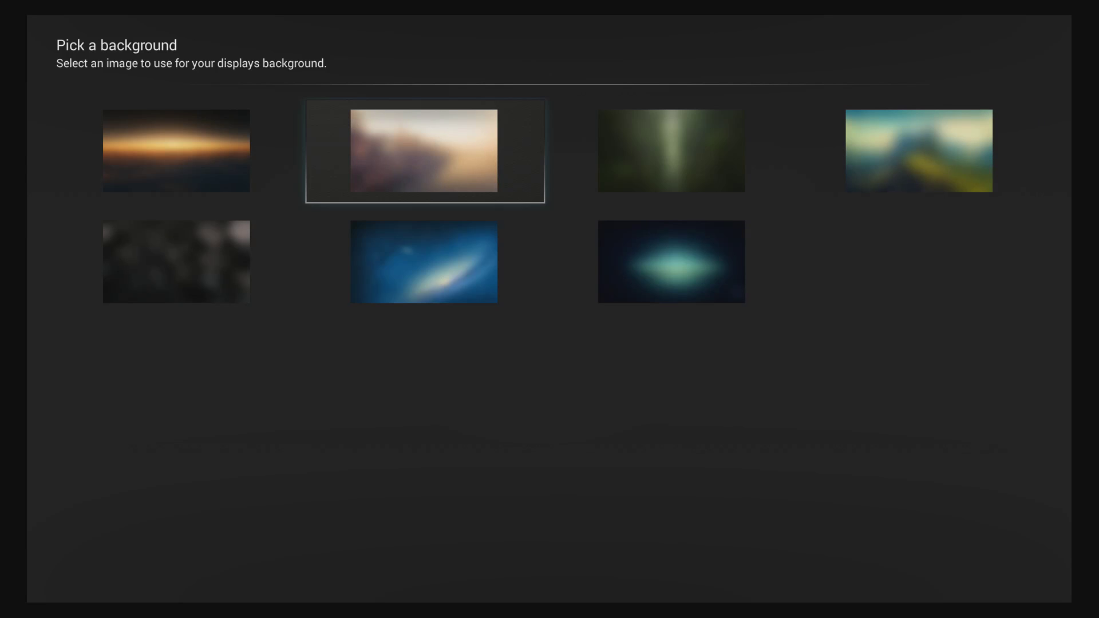
pyautogui.press('Right')
pyautogui.press('Right')
pyautogui.press('Down')
pyautogui.press('Left')
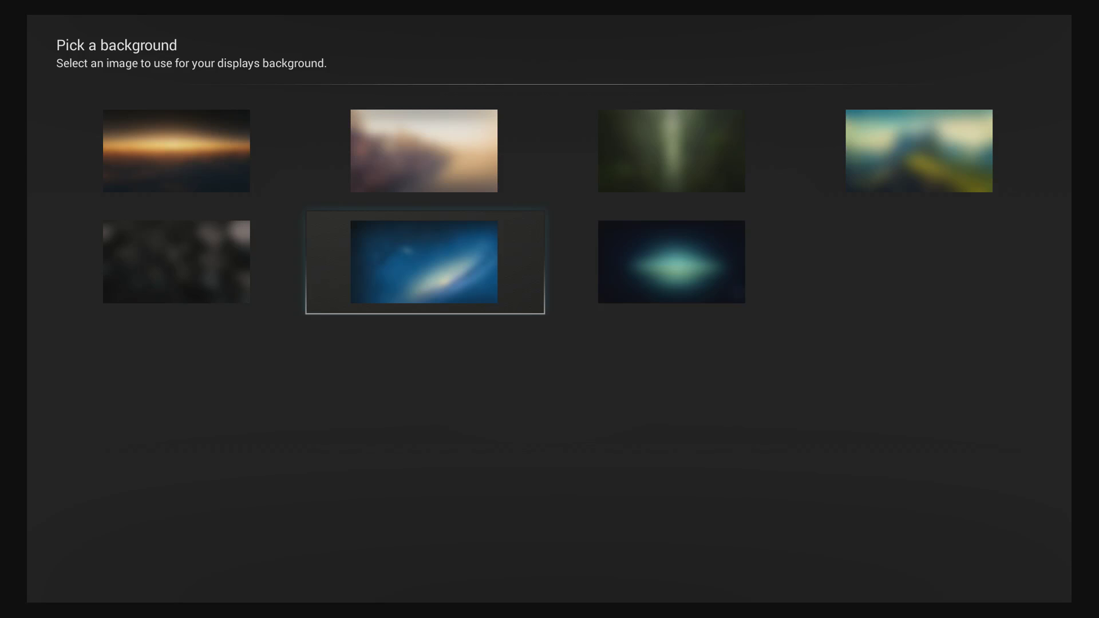
pyautogui.press('Right')
pyautogui.press('Return')
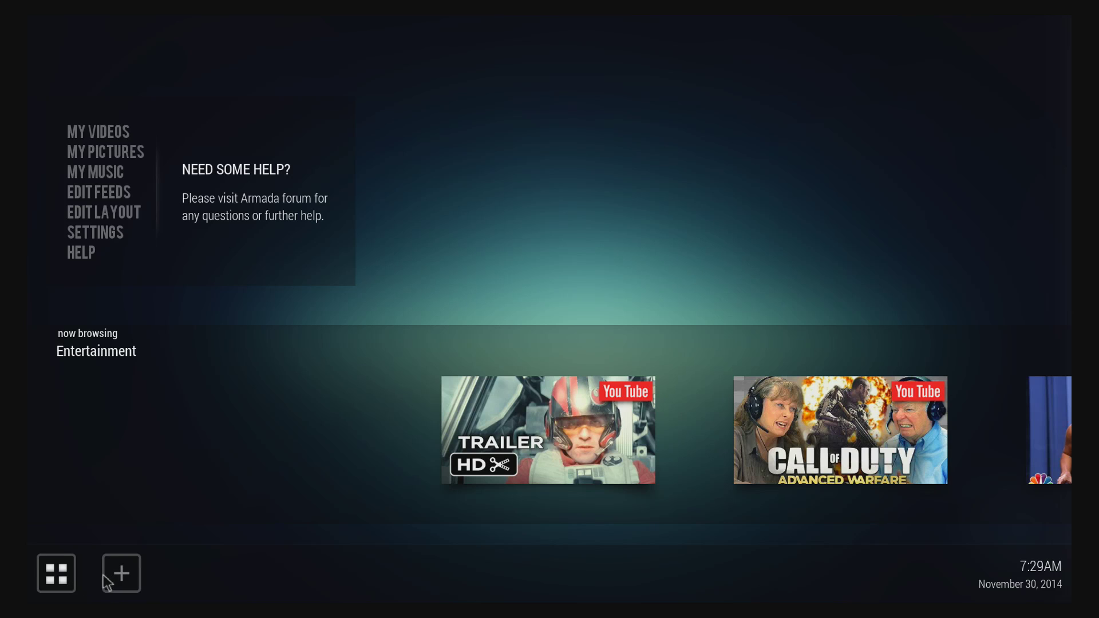
# View the list of installed applications and return to the home screen.
pyautogui.click(57, 580)
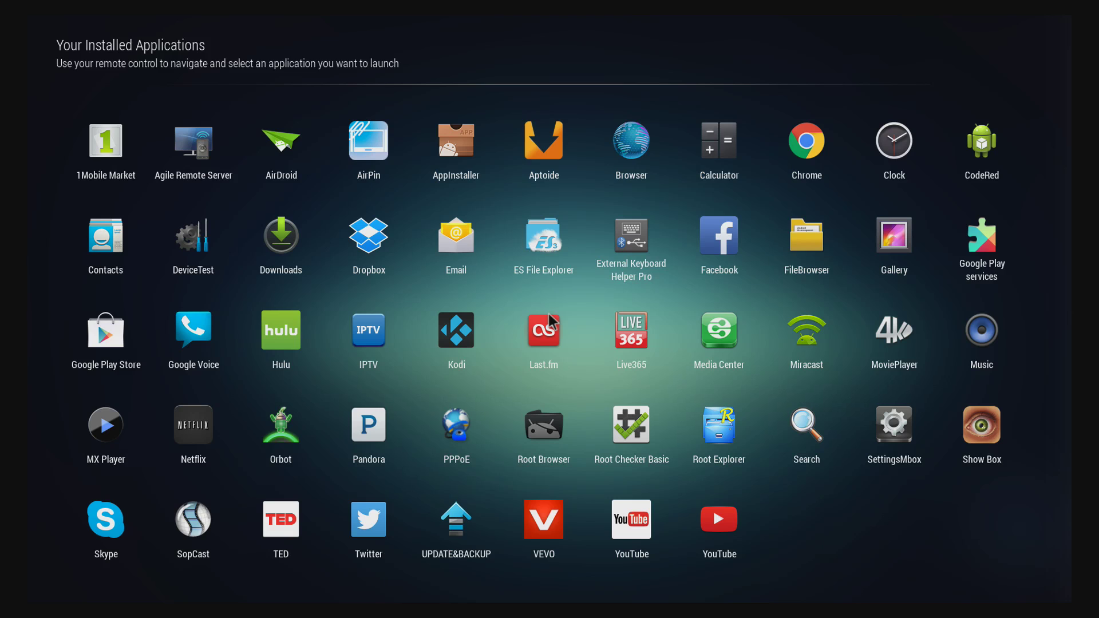
pyautogui.press('Escape')
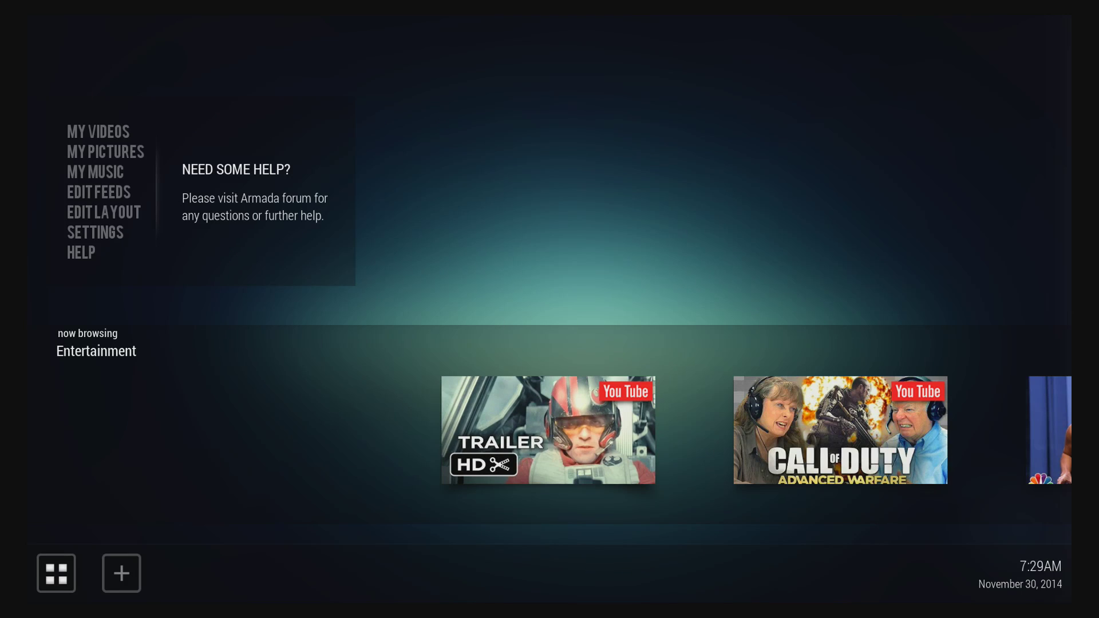
# Add Kodi to the quick launch shelf.
pyautogui.click(122, 573)
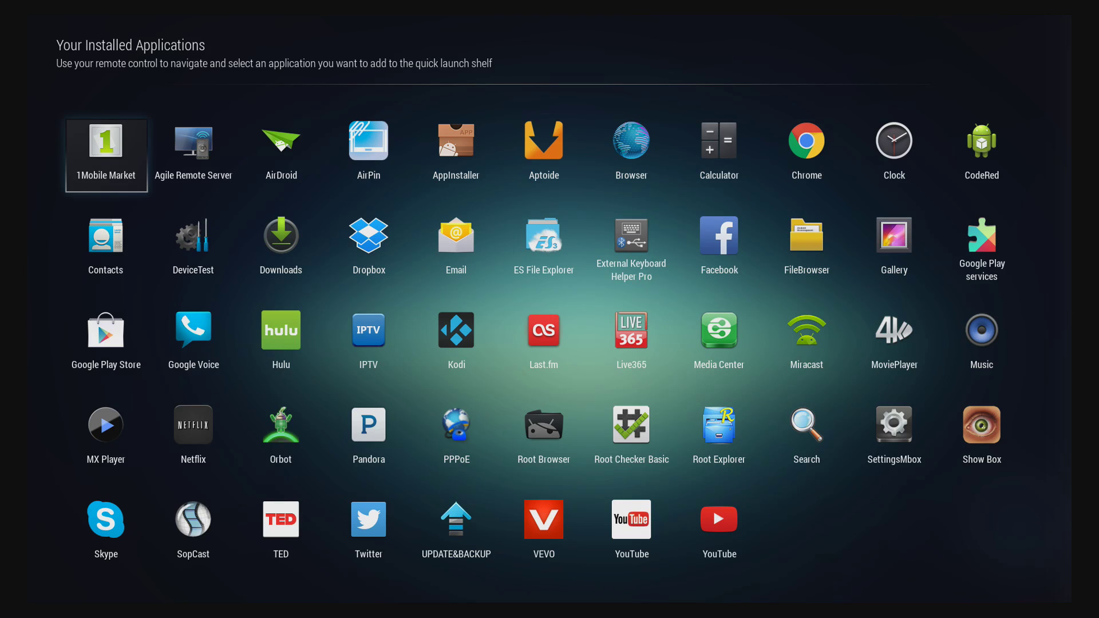
pyautogui.press('Right')
pyautogui.press('Down')
pyautogui.press('Down')
pyautogui.press('Right')
pyautogui.press('Down')
pyautogui.press('Right')
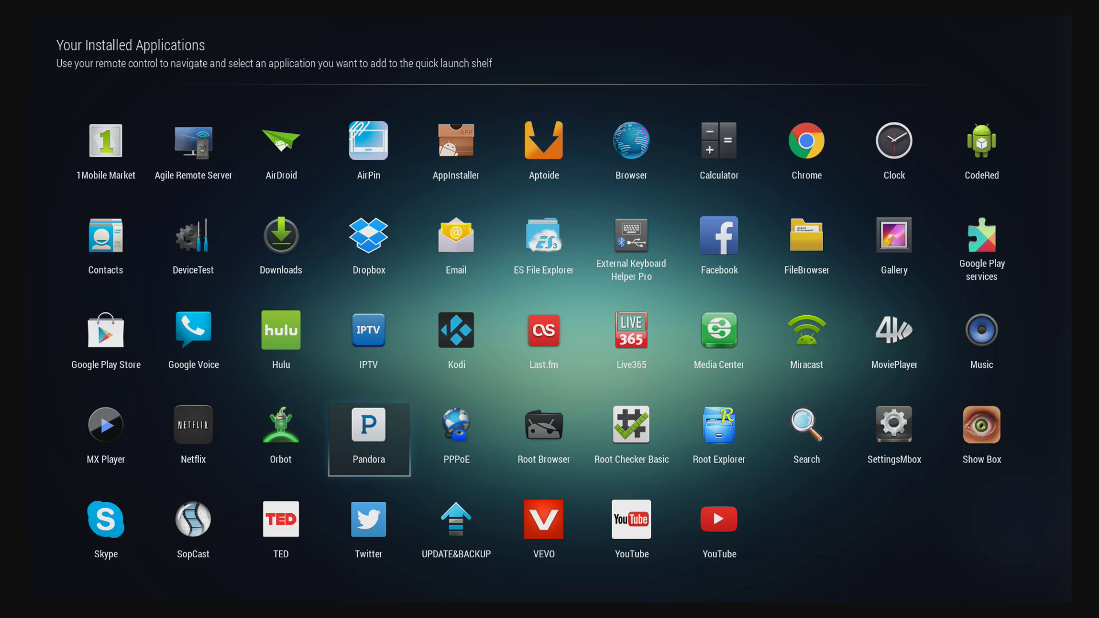
pyautogui.press('Right')
pyautogui.press('Right')
pyautogui.press('Up')
pyautogui.press('Left')
pyautogui.press('Left')
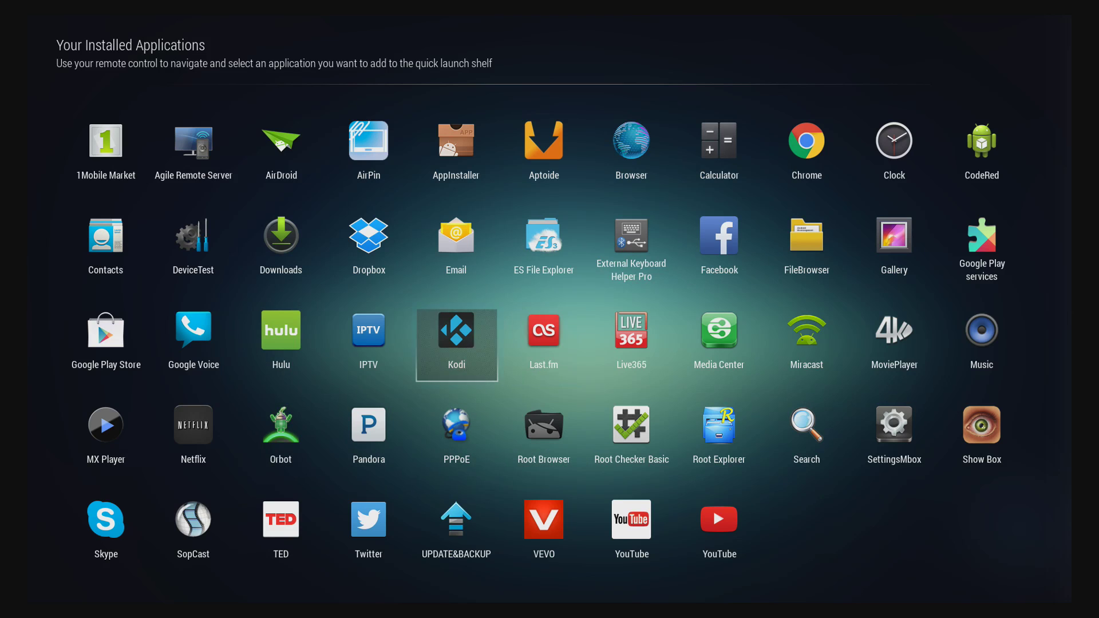
pyautogui.press('Right')
pyautogui.press('Return')
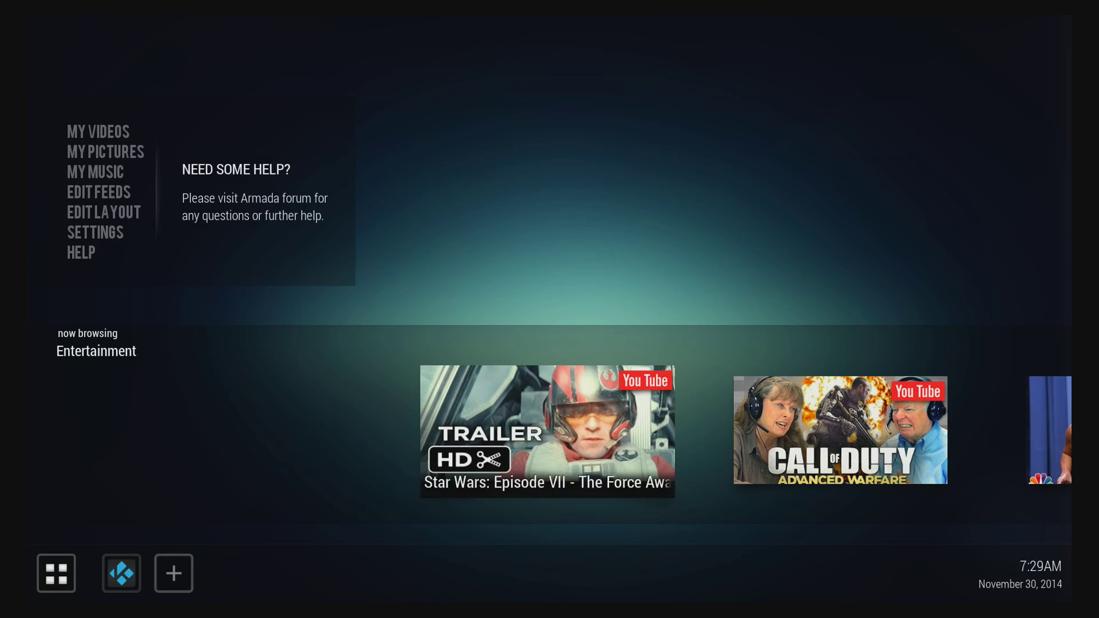
# Add the IPTV application to the quick launch shelf beside Kodi.
pyautogui.press('Down')
pyautogui.press('Right')
pyautogui.press('Return')
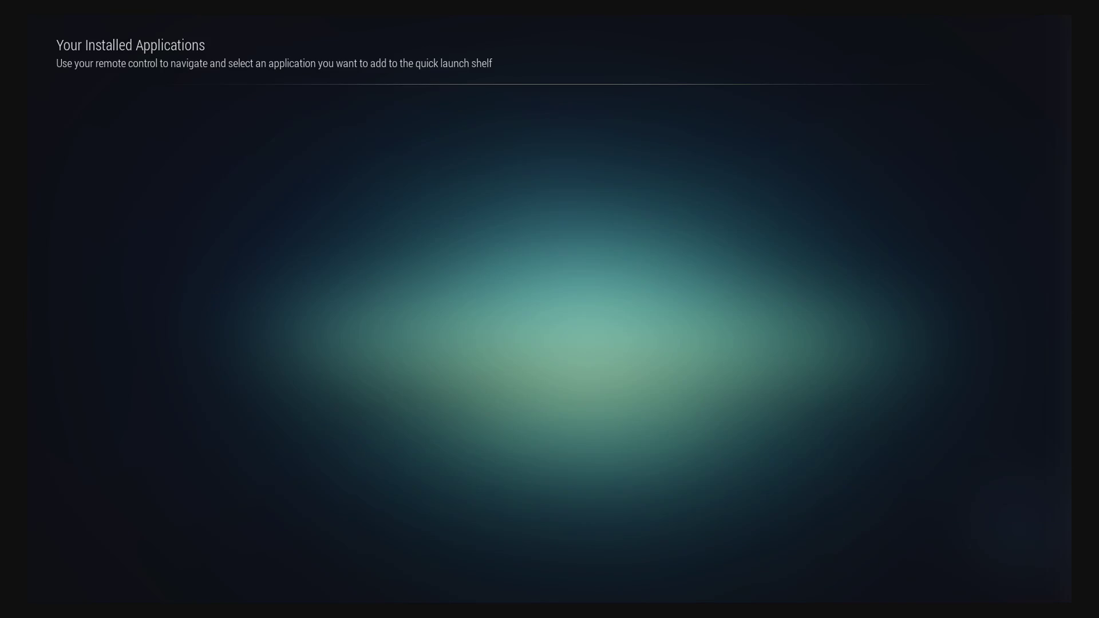
pyautogui.press('Down')
pyautogui.press('Right')
pyautogui.press('Right')
pyautogui.press('Right')
pyautogui.press('Down')
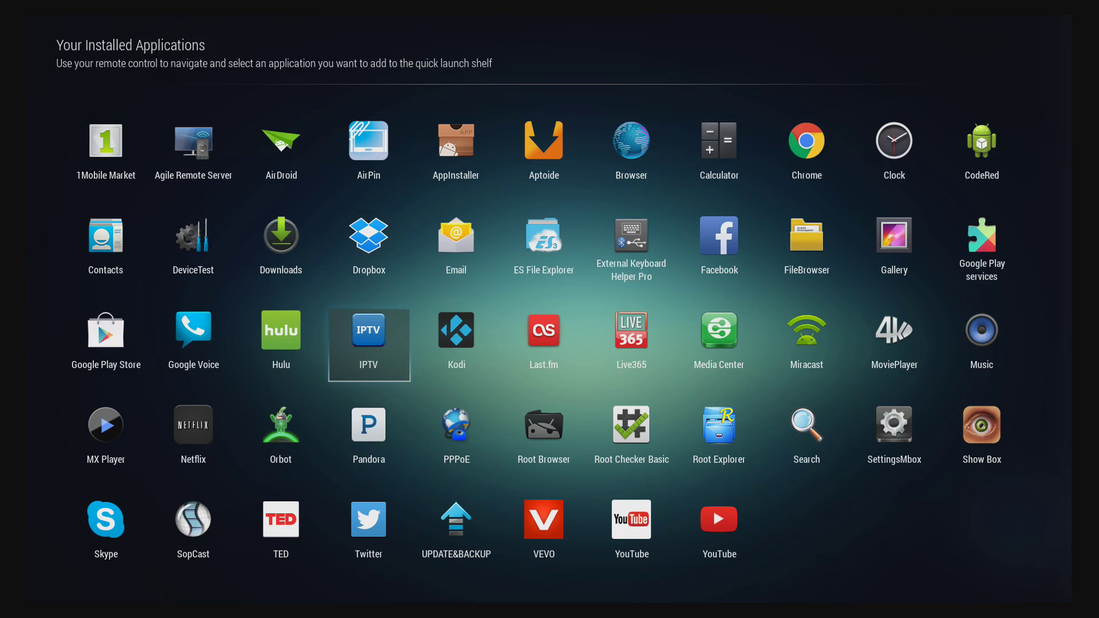
pyautogui.press('Return')
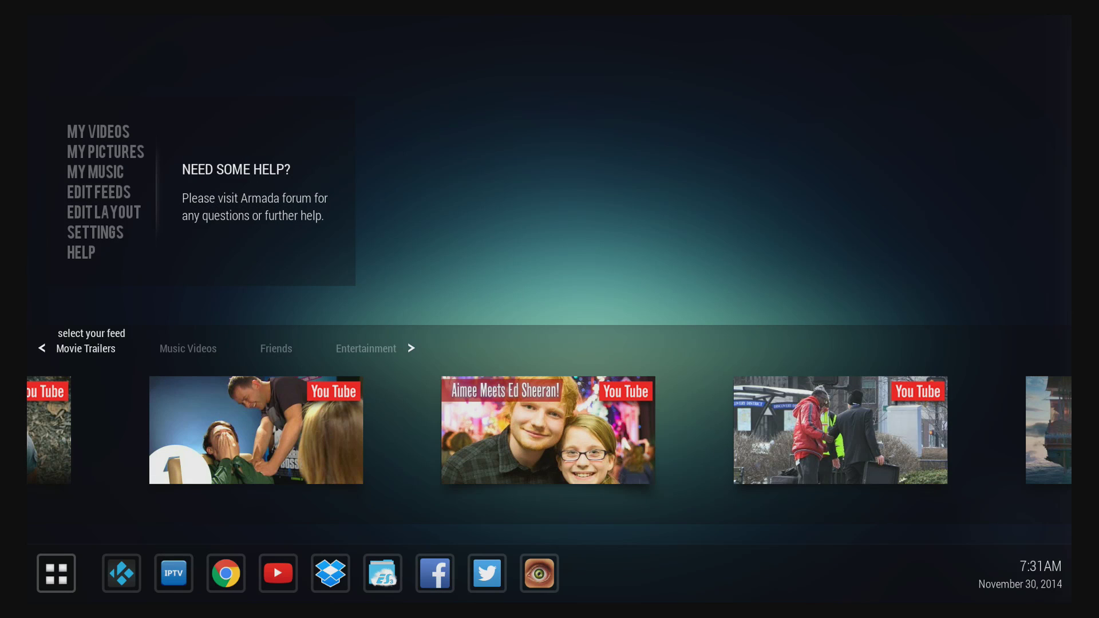
# Cycle through the available feeds and switch the film strip to Friends.
pyautogui.press('Left')
pyautogui.press('Right')
pyautogui.press('Right')
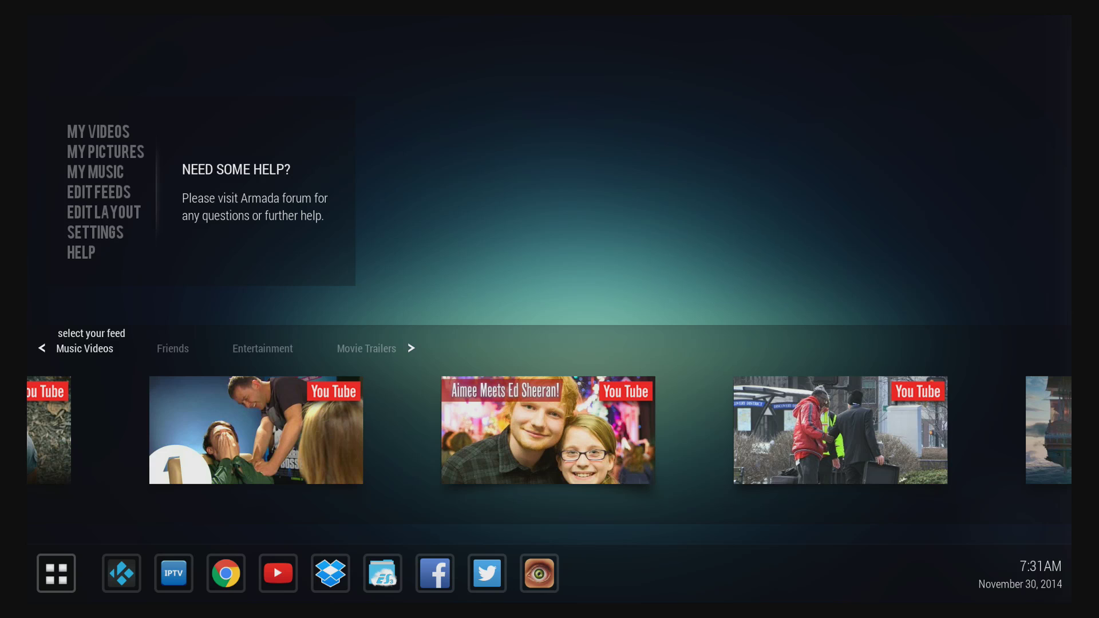
pyautogui.press('Right')
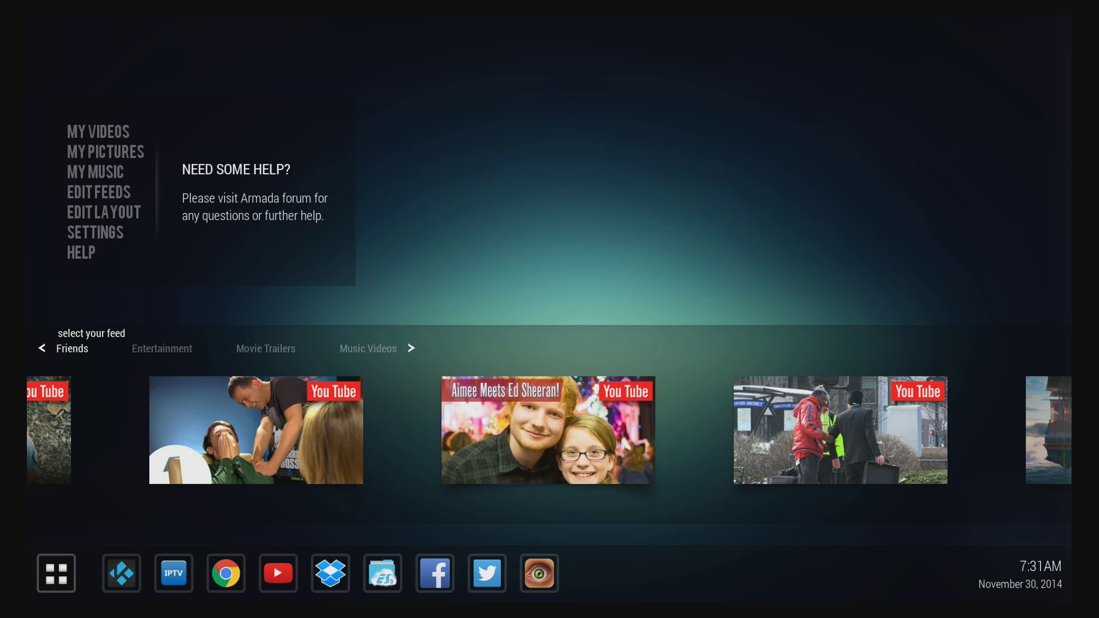
pyautogui.press('Up')
pyautogui.press('Up')
pyautogui.press('Up')
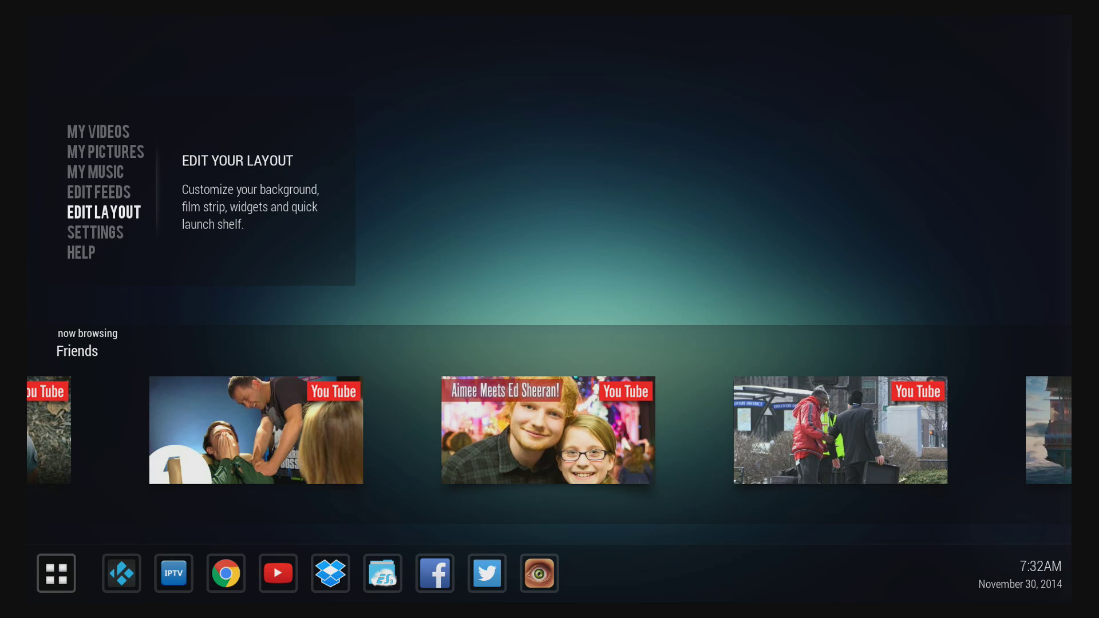
# Browse the YouTube videos in the film strip of the Friends feed.
pyautogui.press('Down')
pyautogui.press('Down')
pyautogui.press('Down')
pyautogui.press('Down')
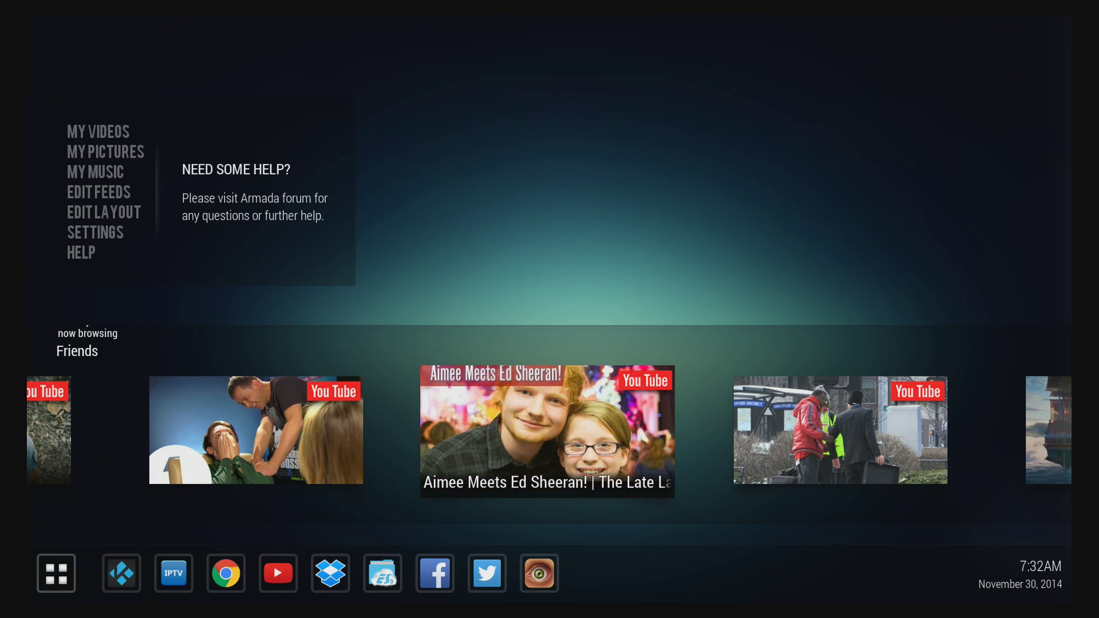
pyautogui.press('Right')
pyautogui.press('Left')
pyautogui.press('Up')
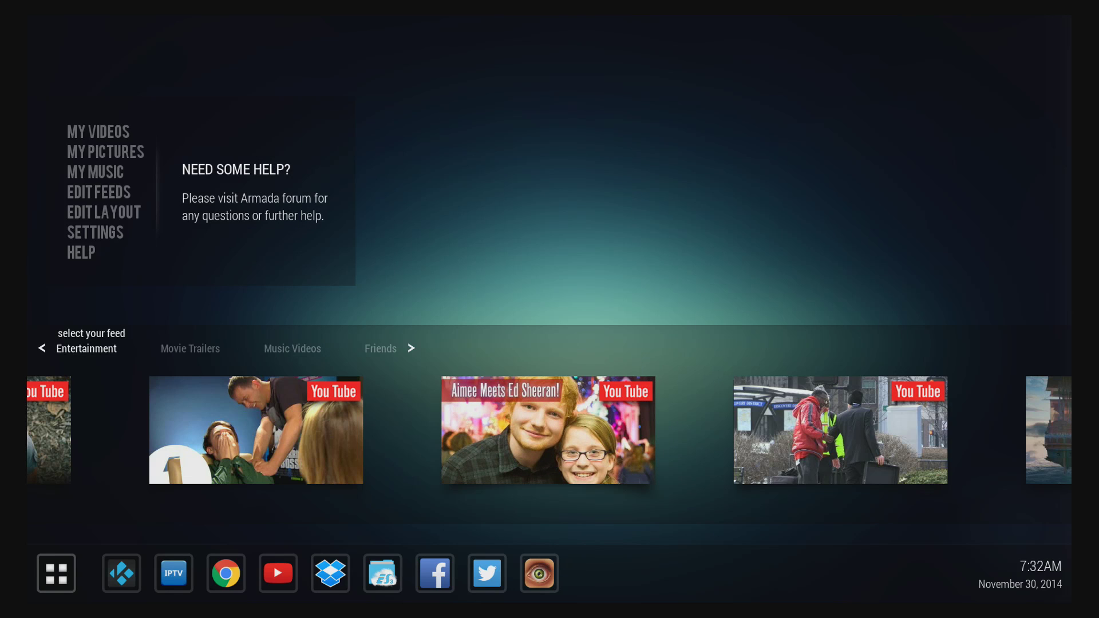
pyautogui.press('Down')
pyautogui.press('Right')
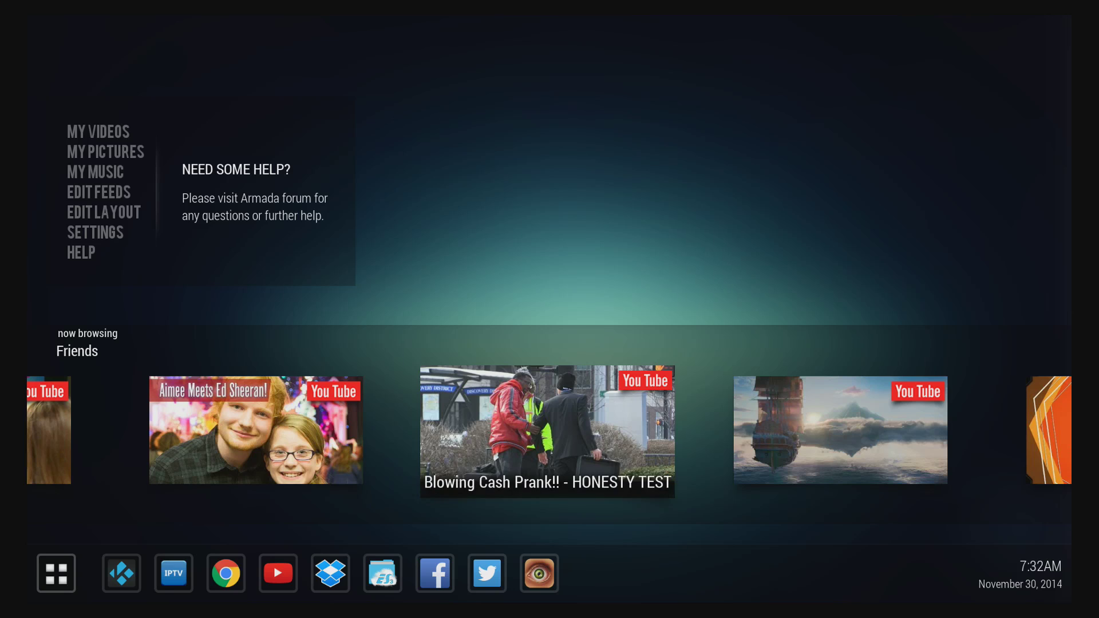
pyautogui.press('Right')
pyautogui.press('Right')
pyautogui.press('Right')
pyautogui.press('Right')
pyautogui.press('Right')
pyautogui.press('Right')
pyautogui.press('Right')
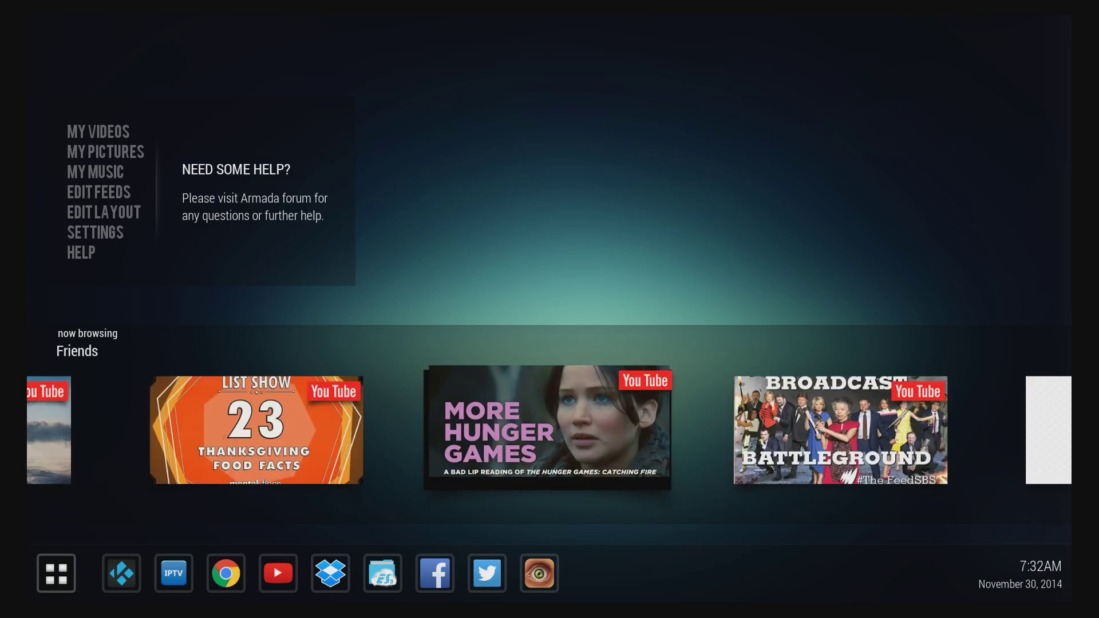
# Review the descriptions of the home menu entries from Settings up to My Videos.
pyautogui.press('Up')
pyautogui.press('Up')
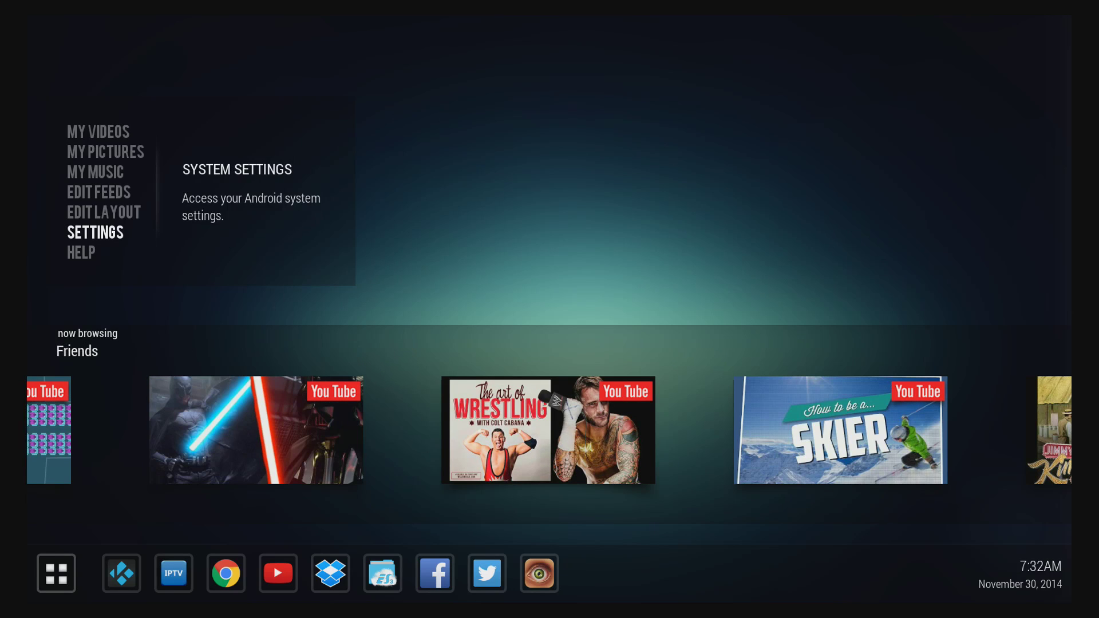
pyautogui.press('Up')
pyautogui.press('Up')
pyautogui.press('Up')
pyautogui.press('Up')
pyautogui.press('Up')
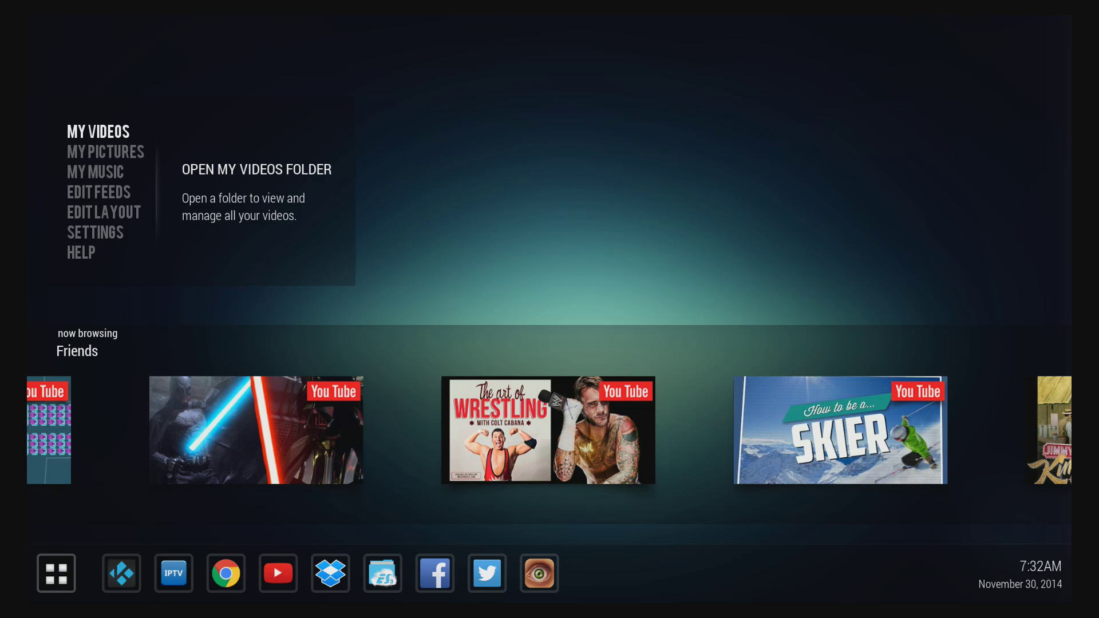
pyautogui.press('Up')
pyautogui.press('Up')
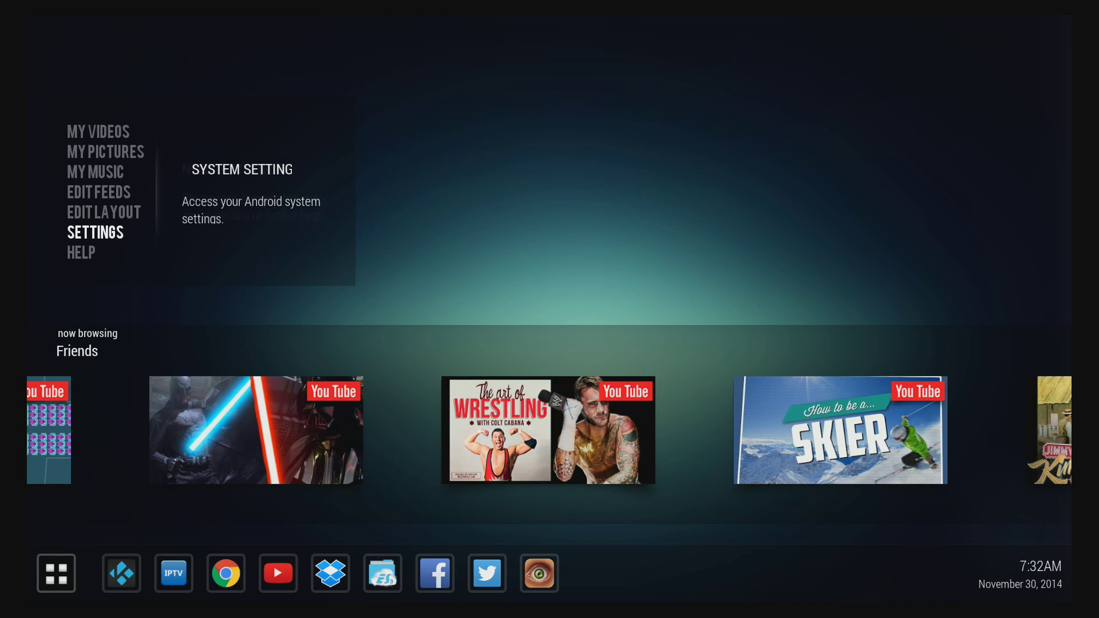
# Check which default launcher is chosen under Home in the Android system settings and return to the launcher.
pyautogui.press('Return')
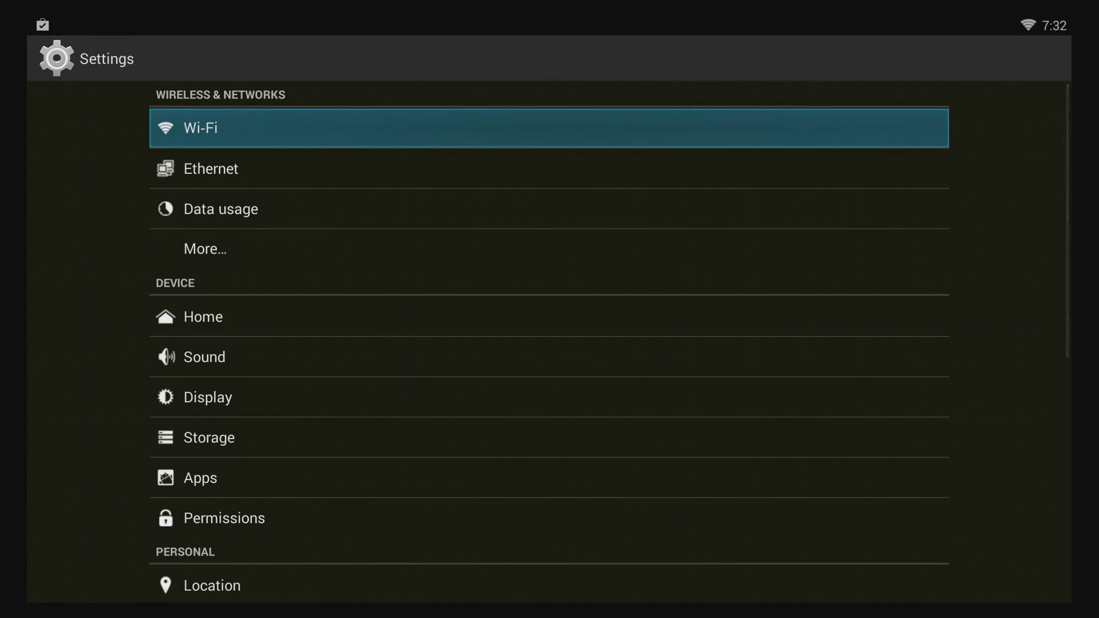
pyautogui.press('Down')
pyautogui.press('Down')
pyautogui.press('Down')
pyautogui.press('Down')
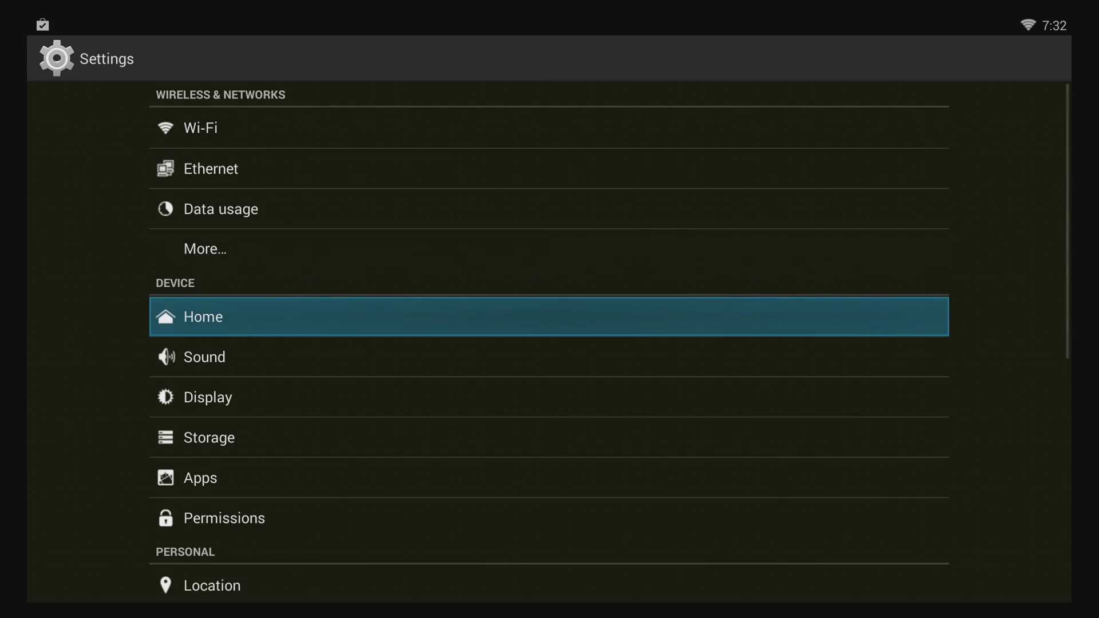
pyautogui.press('Return')
pyautogui.press('Down')
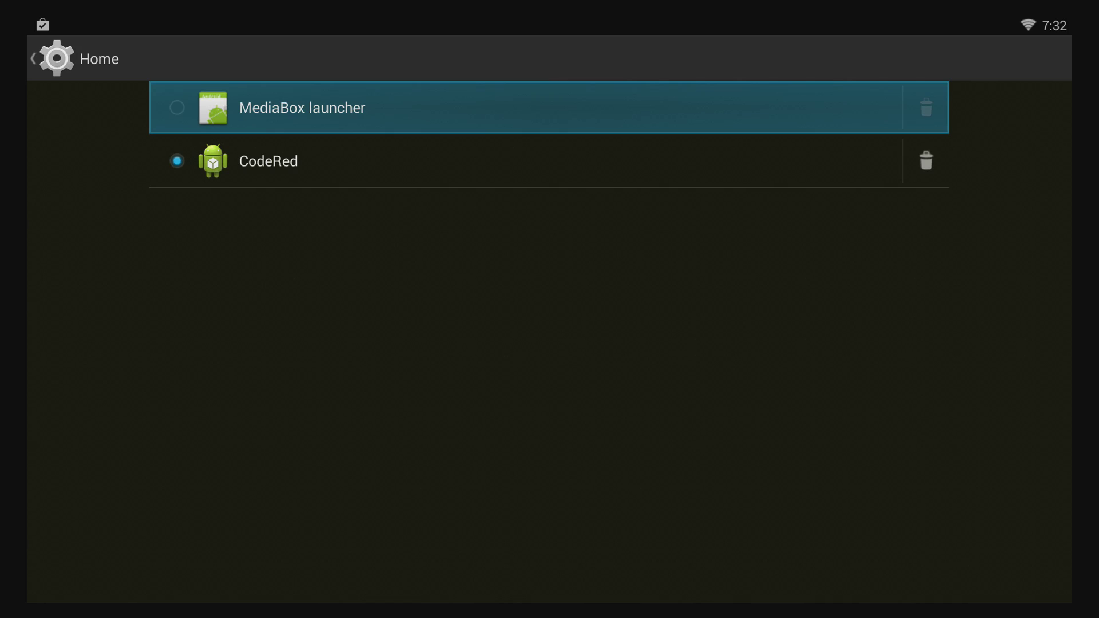
pyautogui.press('Down')
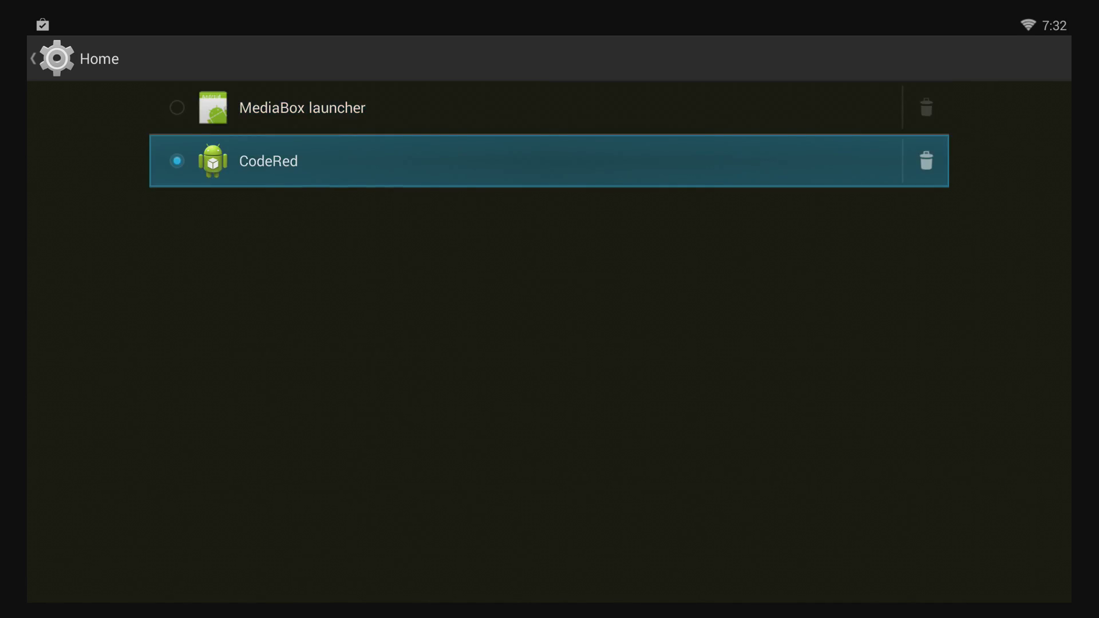
pyautogui.press('Up')
pyautogui.press('Up')
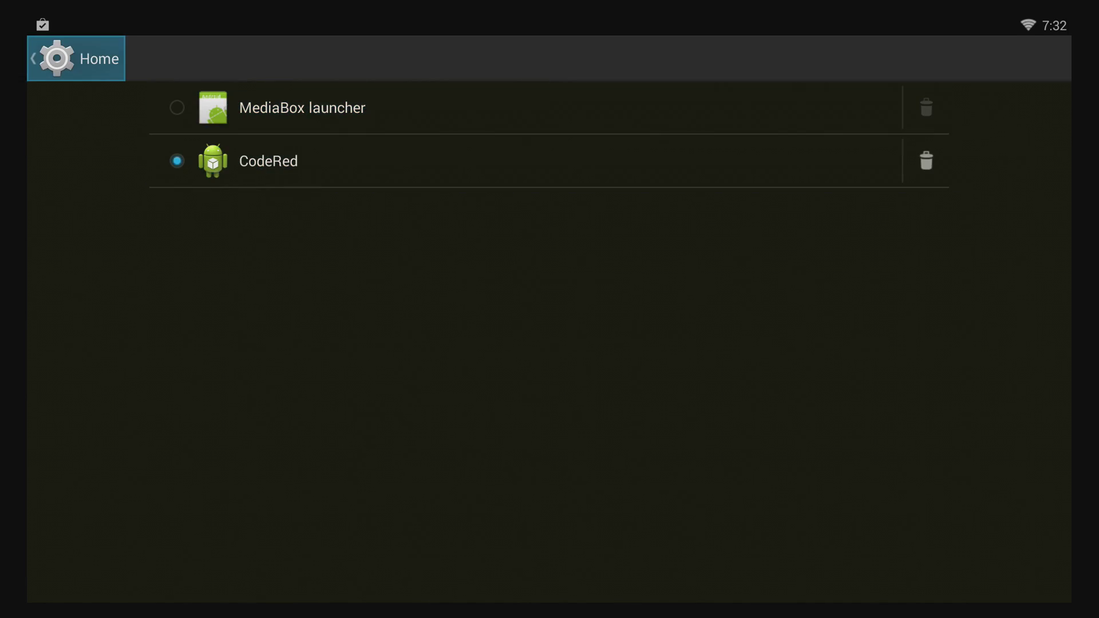
pyautogui.press('Return')
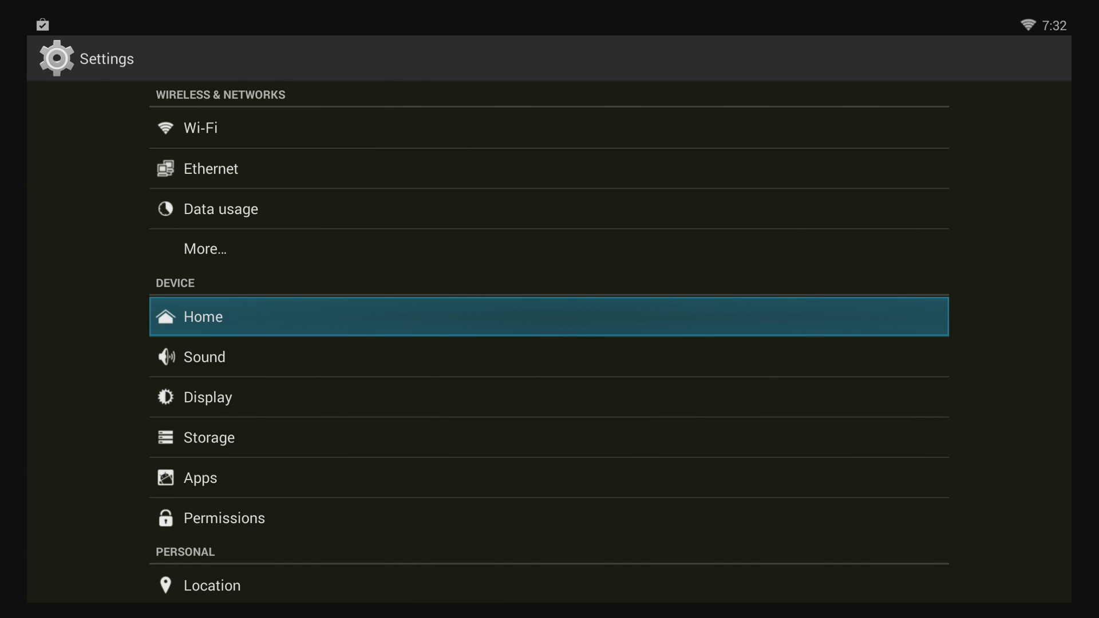
pyautogui.press('Escape')
# In Edit Layout mode, place a digital clock widget in the right-hand desktop slot and the Twitter (large) widget in the centre slot.
pyautogui.press('Up')
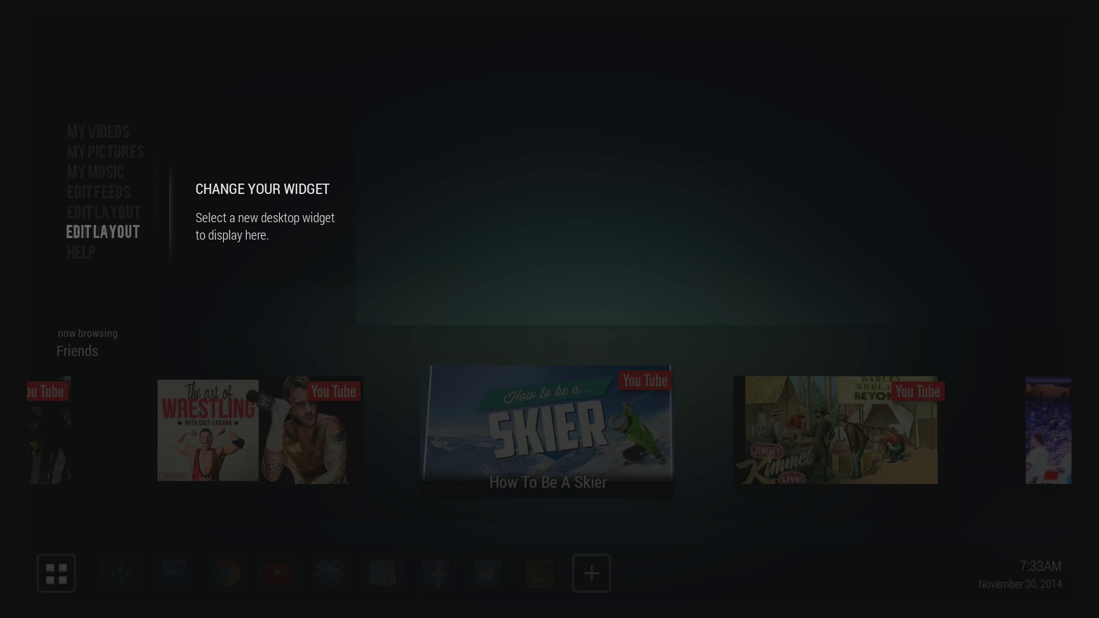
pyautogui.press('Return')
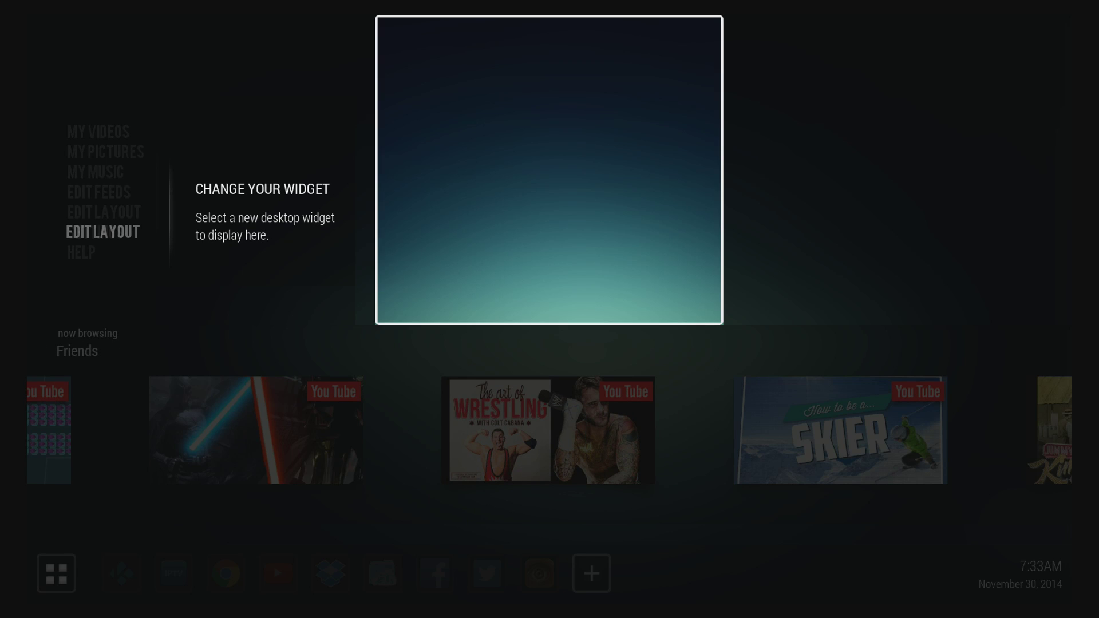
pyautogui.press('Right')
pyautogui.press('Left')
pyautogui.press('Return')
pyautogui.press('Up')
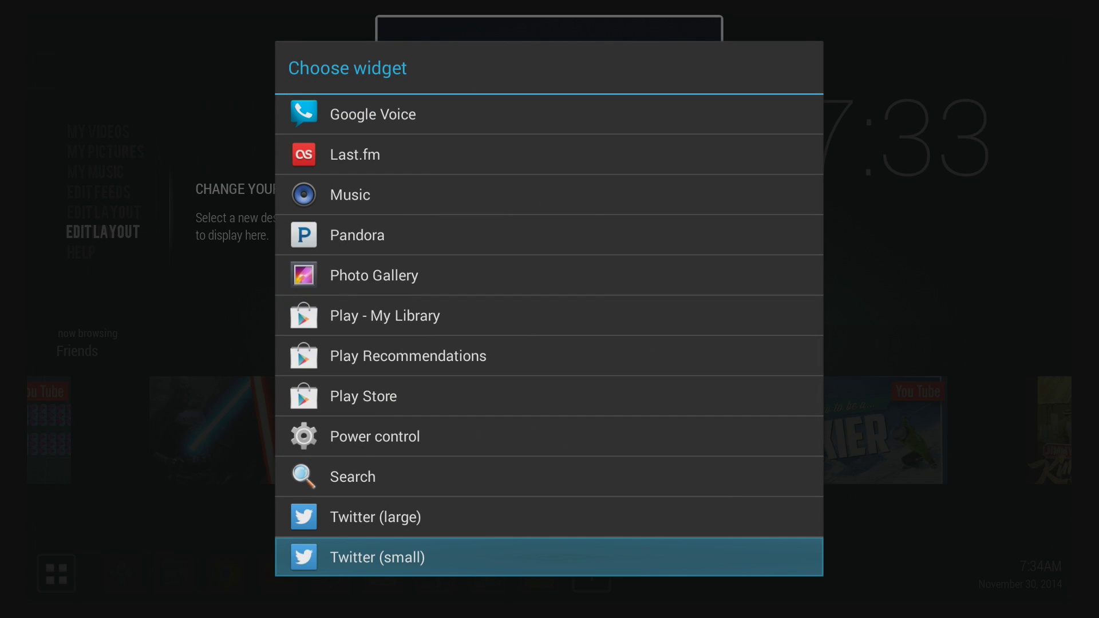
pyautogui.click(608, 517)
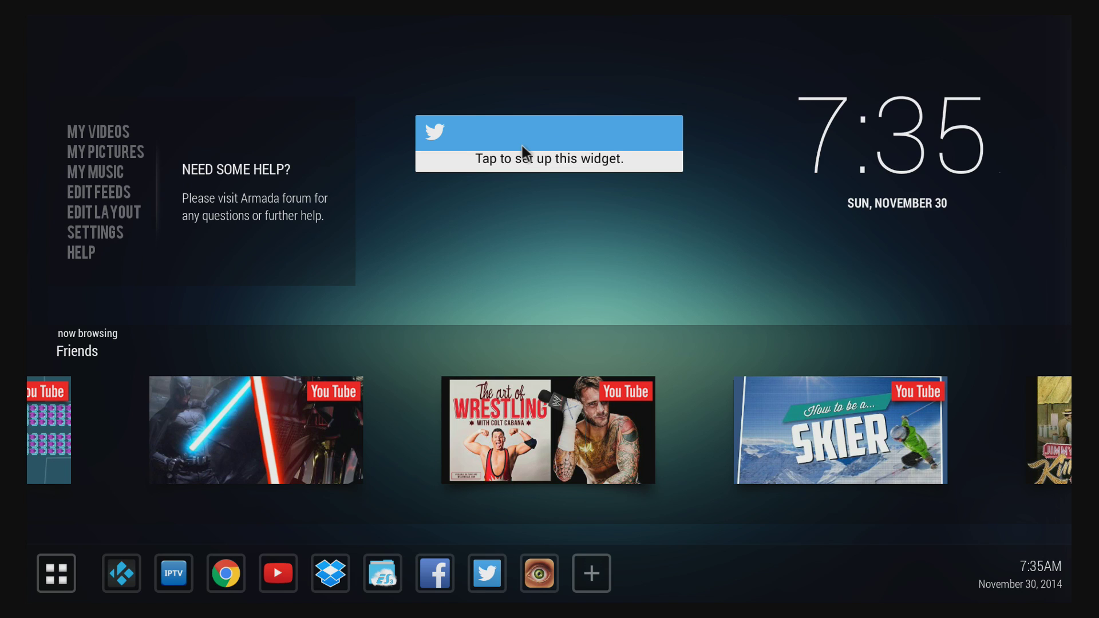
# Set up the Twitter widget to display Mentions.
pyautogui.click(522, 145)
pyautogui.click(1044, 143)
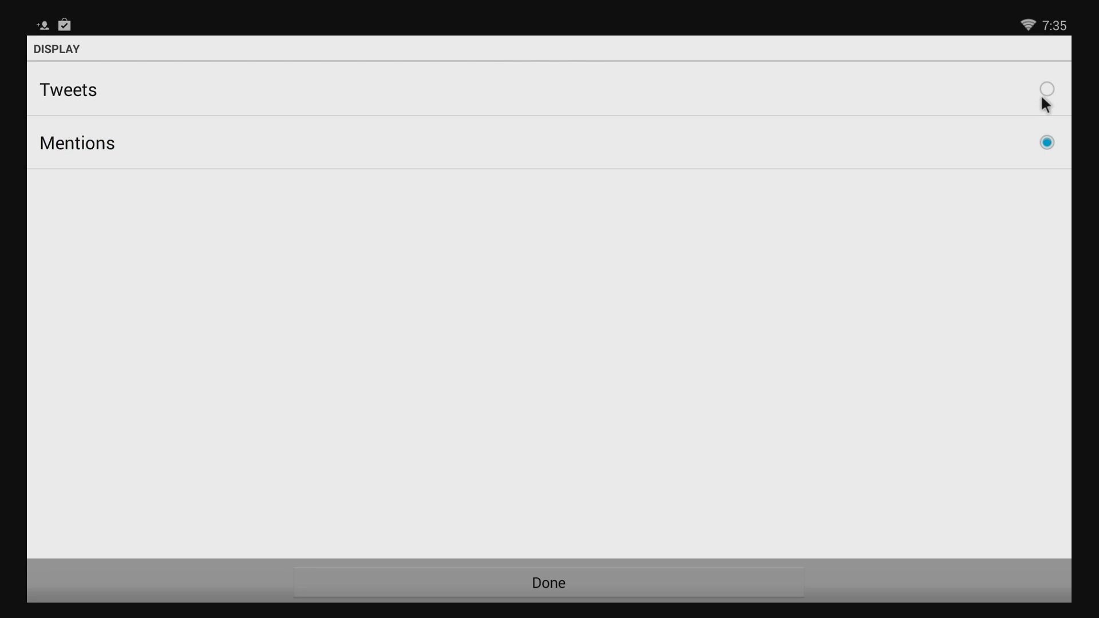
pyautogui.click(549, 583)
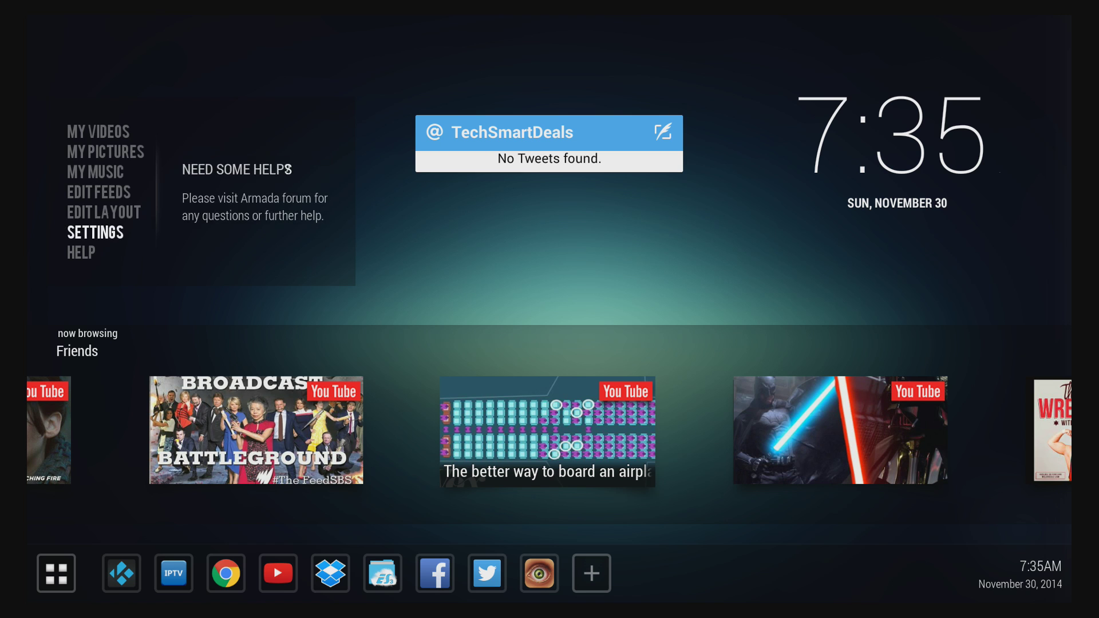
# Browse back along the quick launch shelf shortcuts to the installed applications entry.
pyautogui.press('Down')
pyautogui.press('Left')
pyautogui.press('Left')
pyautogui.press('Left')
pyautogui.press('Left')
pyautogui.press('Left')
pyautogui.press('Left')
pyautogui.press('Left')
pyautogui.press('Left')
pyautogui.press('Left')
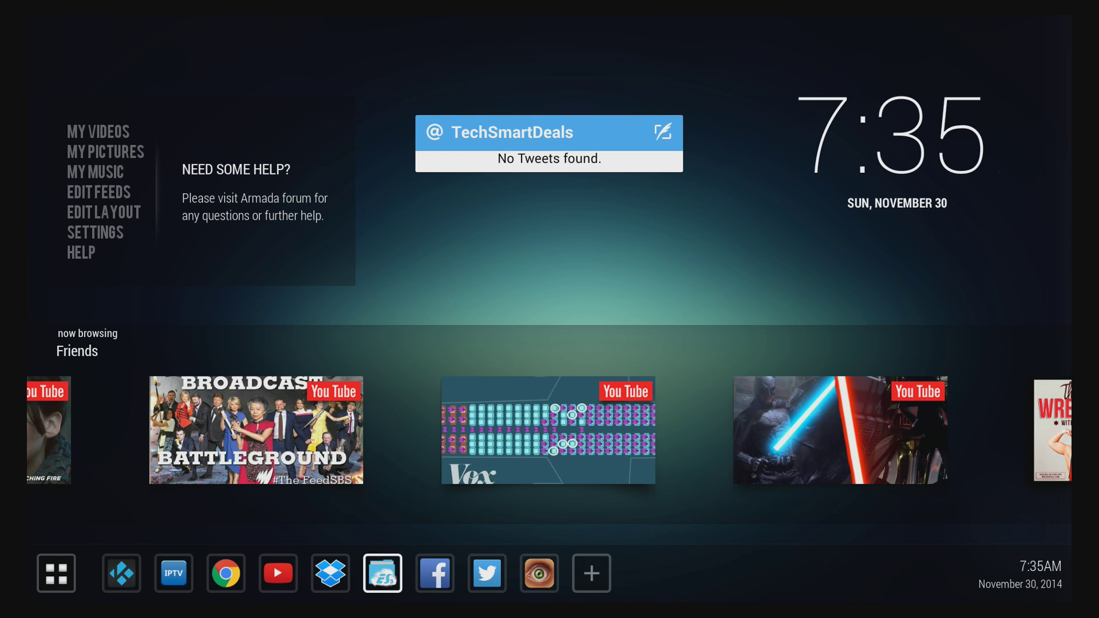
pyautogui.press('Return')
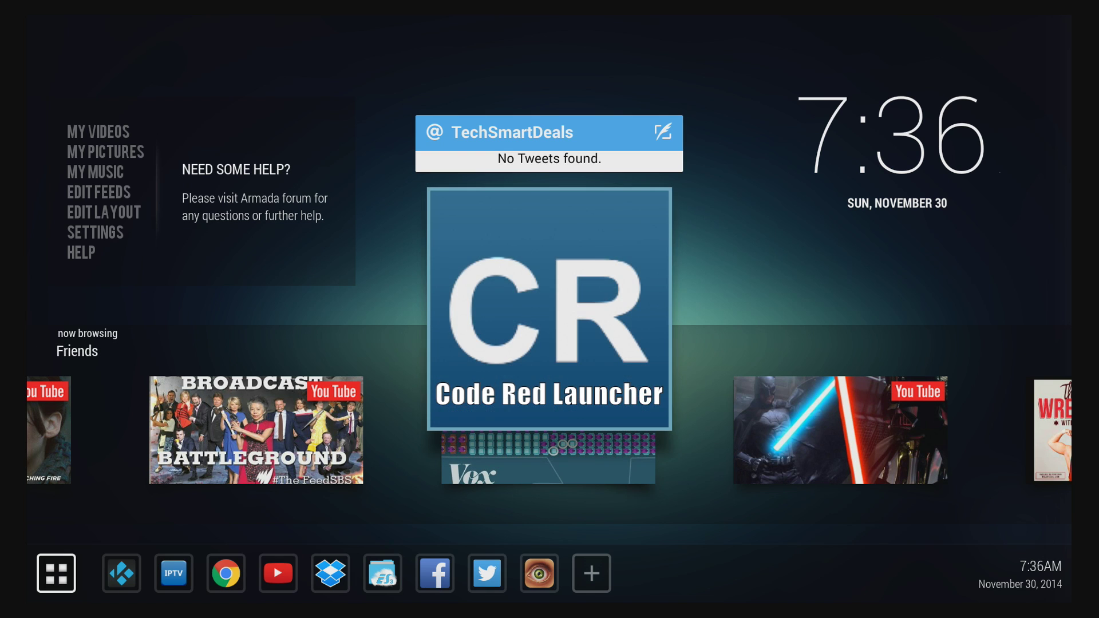